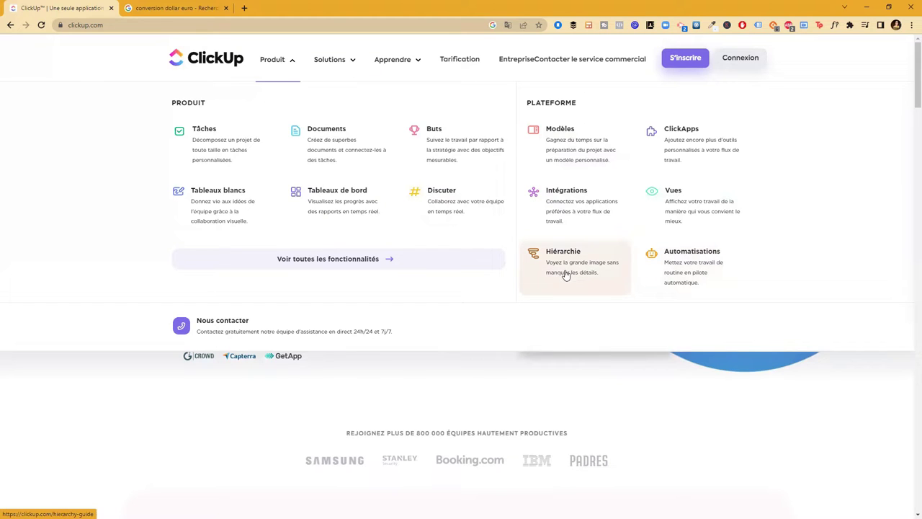
Open the 'Voir toutes les fonctionnalités' page from the Produit menu on clickup.com.
click(374, 265)
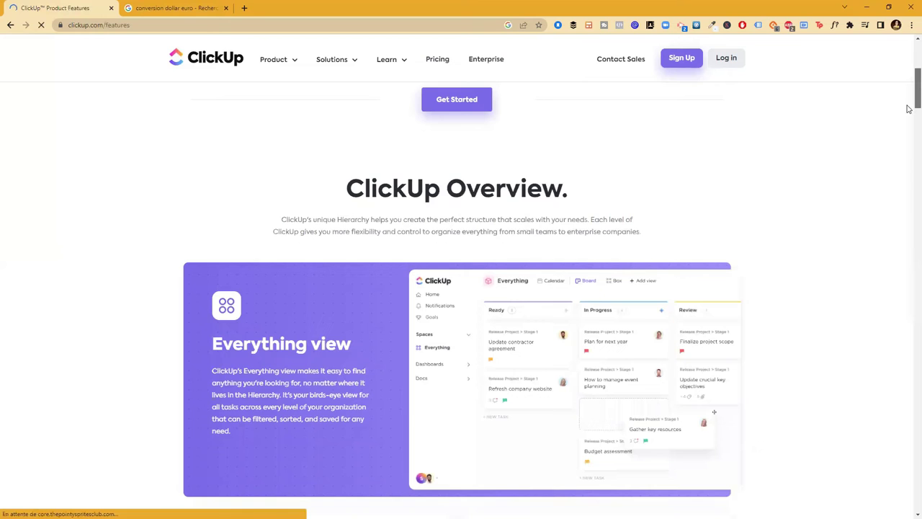
Scroll the features page down to Relationships and Integrations, then bring up the translate-to-French page menu.
scroll(908, 119, down, 1)
scroll(909, 125, down, 2)
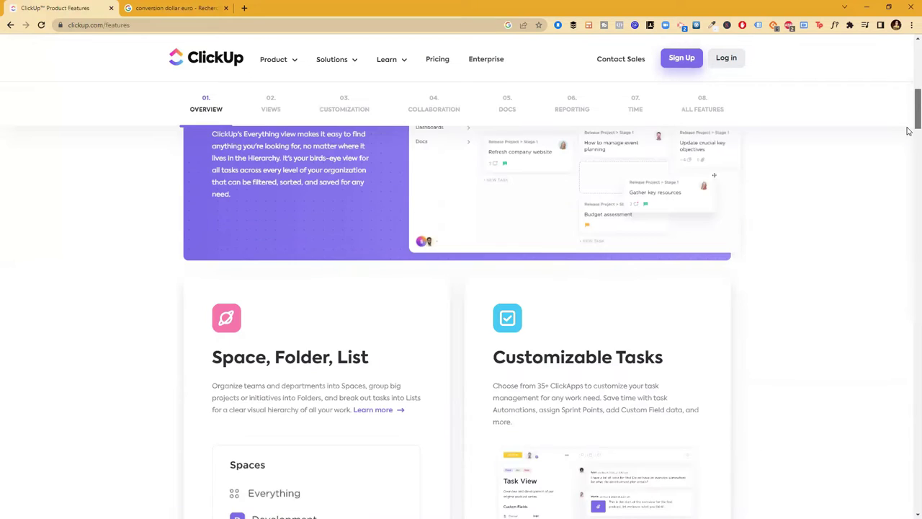
scroll(907, 130, down, 2)
scroll(909, 144, down, 3)
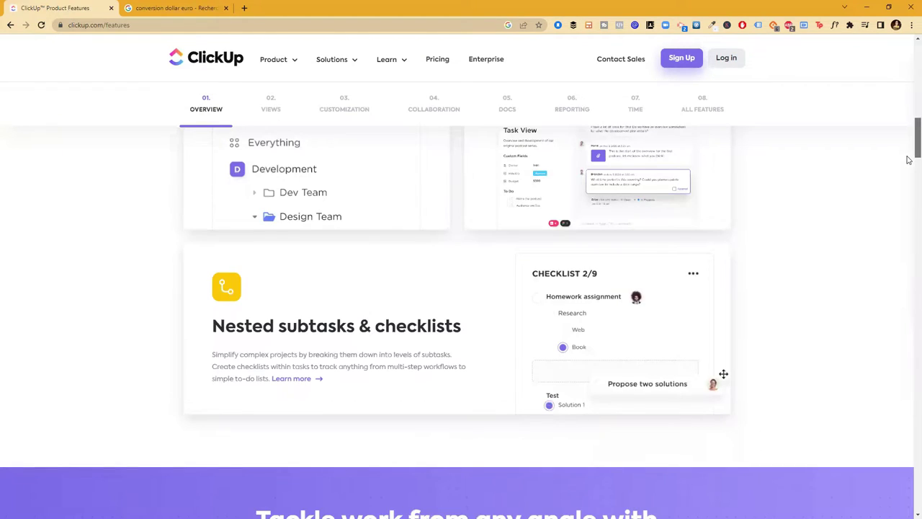
scroll(908, 157, down, 2)
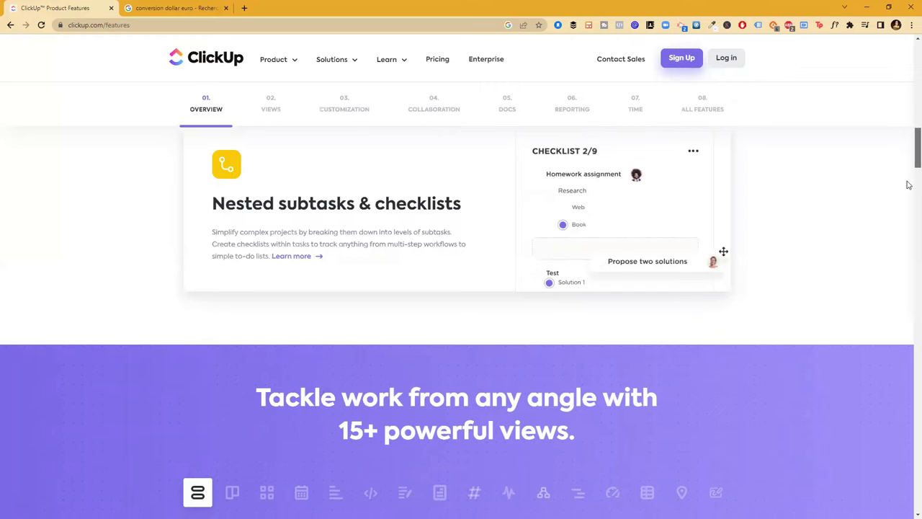
scroll(908, 187, down, 3)
scroll(908, 198, down, 5)
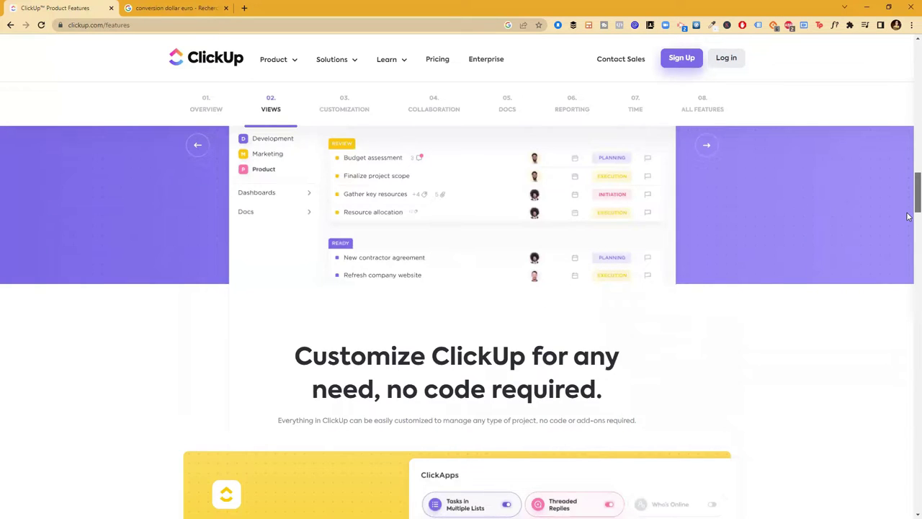
scroll(908, 220, down, 1)
scroll(908, 234, down, 3)
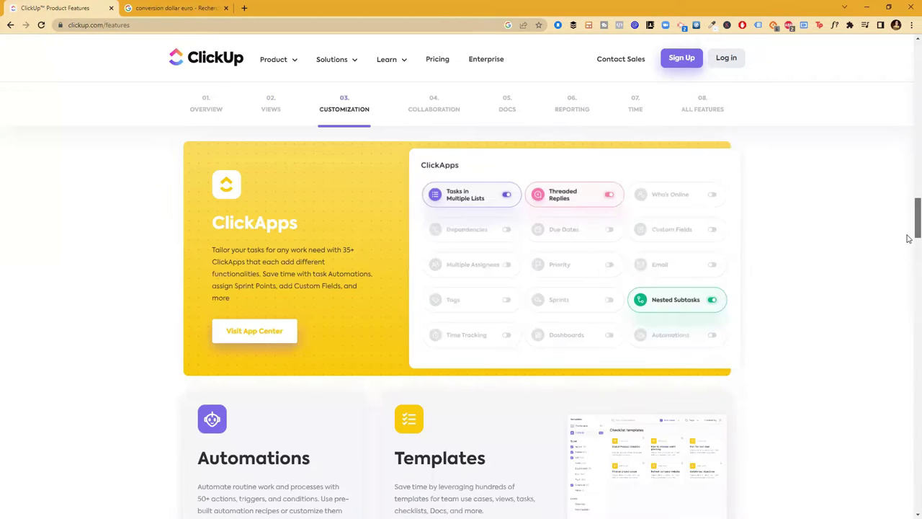
scroll(909, 241, down, 1)
scroll(909, 252, down, 1)
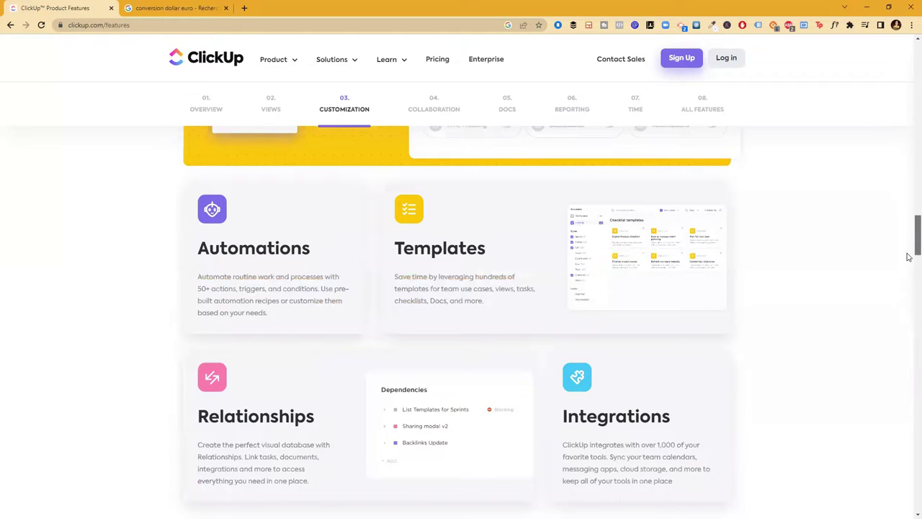
scroll(800, 231, down, 1)
right_click(800, 231)
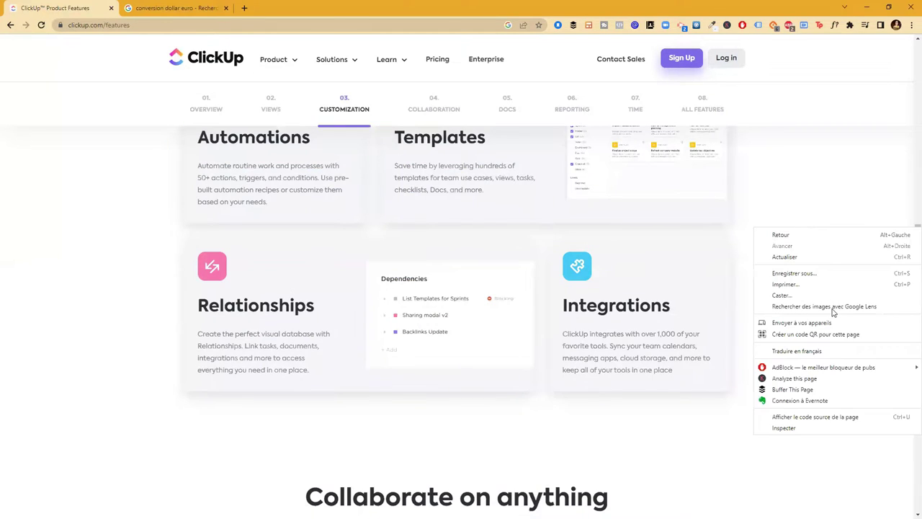
click(796, 350)
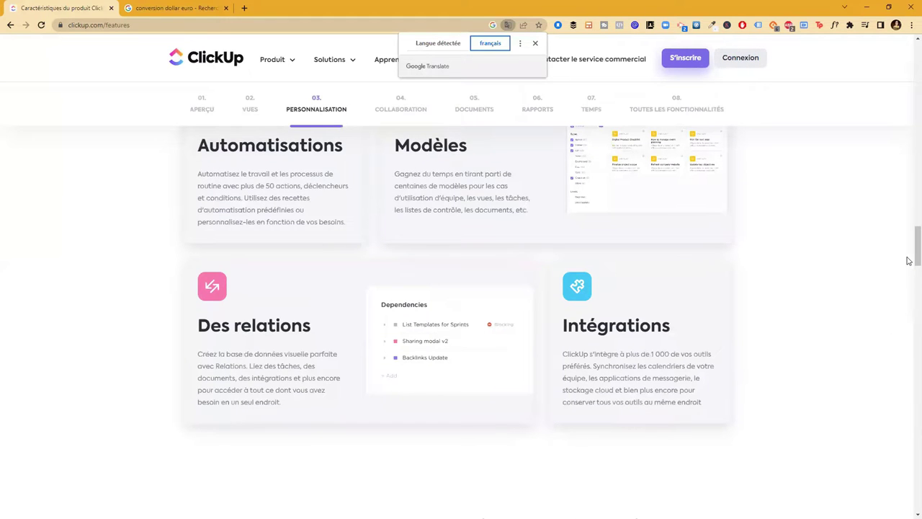
mouse_move(908, 246)
mouse_down()
mouse_move(908, 216)
mouse_move(906, 247)
mouse_up()
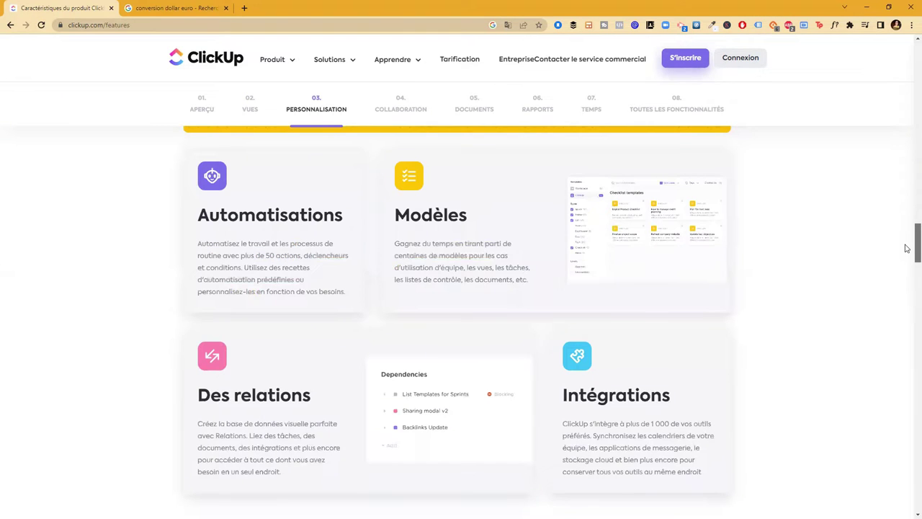
scroll(904, 232, down, 2)
scroll(903, 230, up, 3)
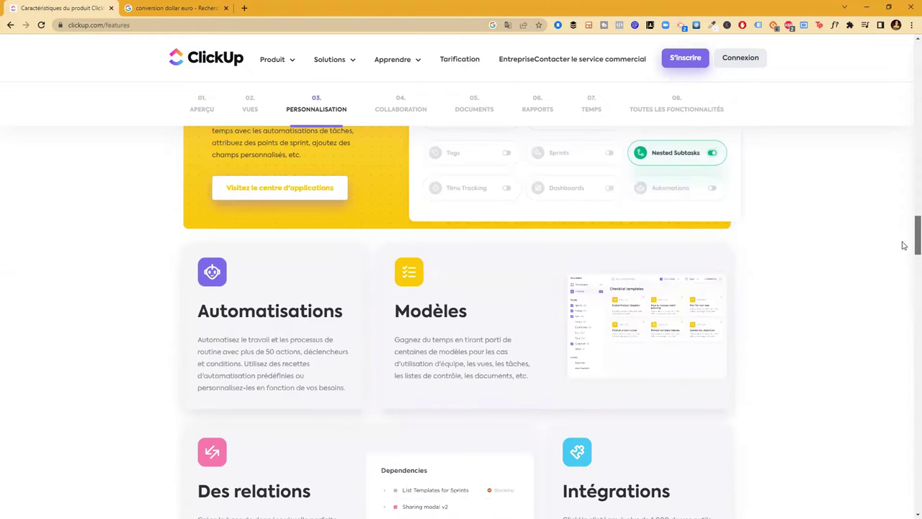
scroll(903, 248, down, 4)
scroll(902, 254, down, 1)
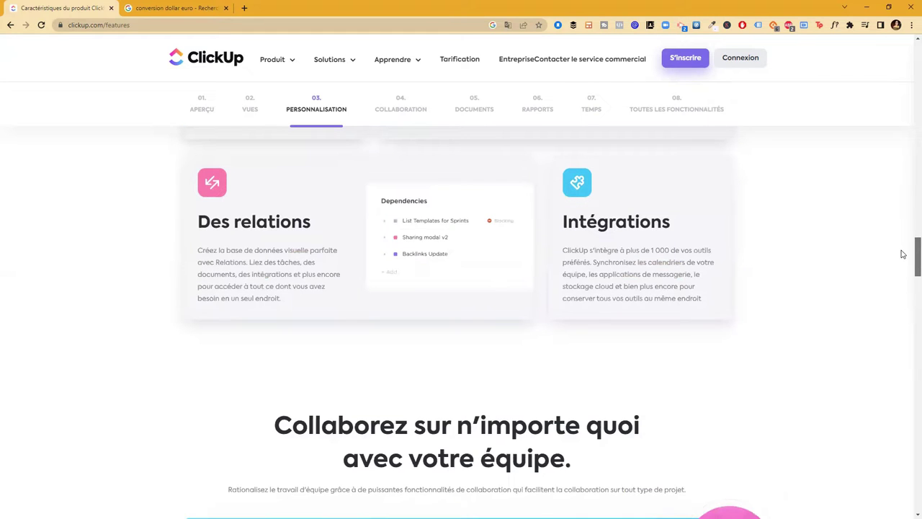
scroll(902, 256, down, 1)
scroll(903, 260, down, 3)
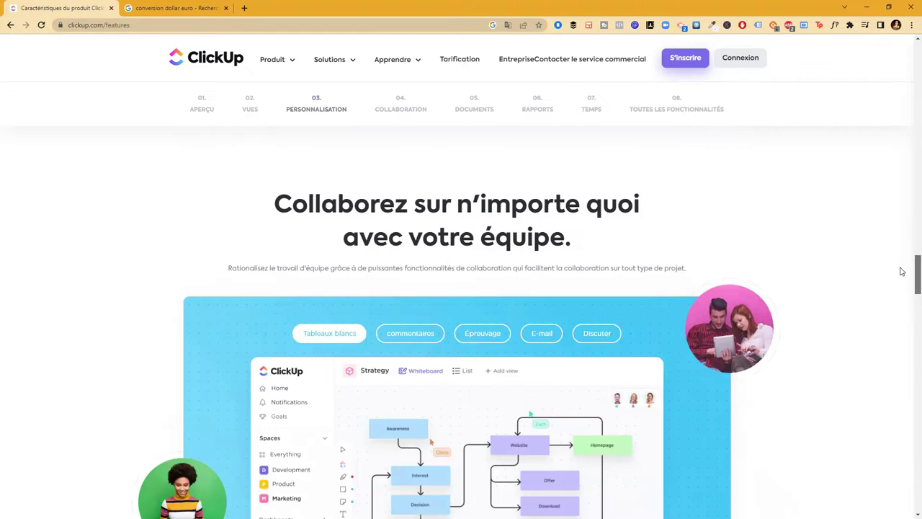
scroll(900, 274, down, 1)
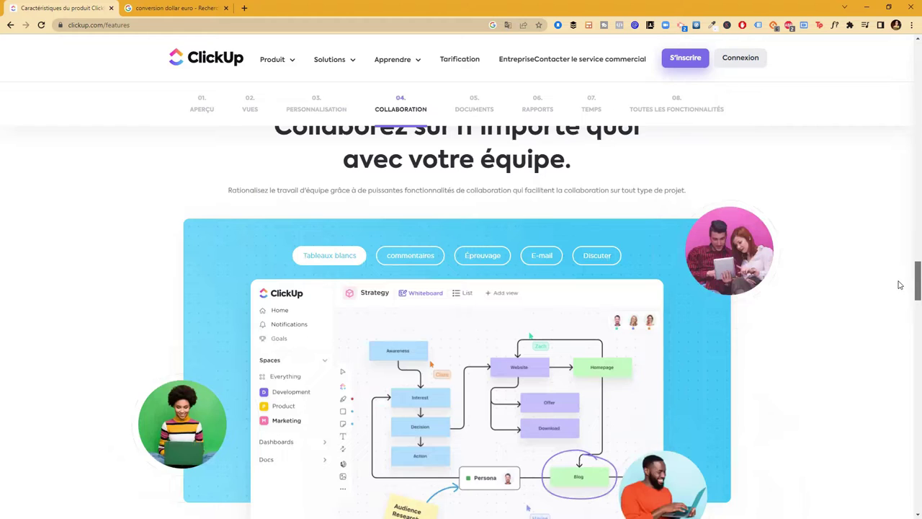
scroll(899, 282, down, 1)
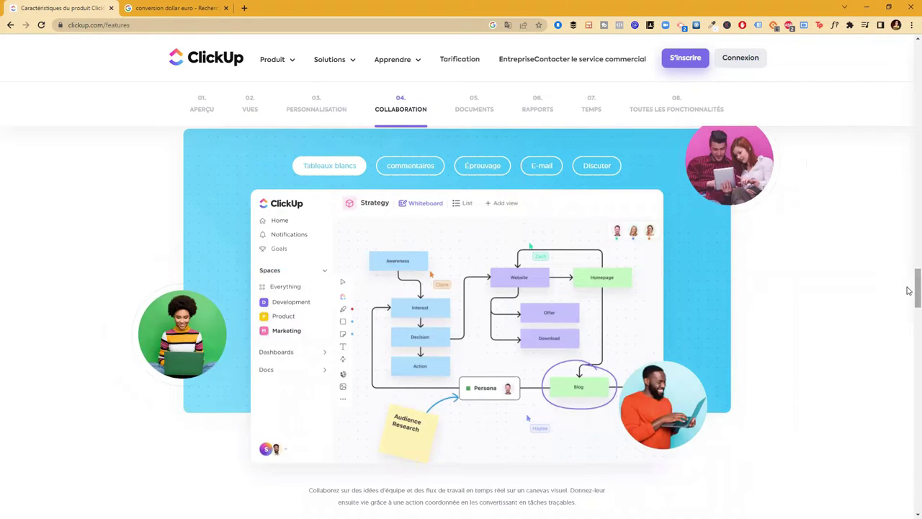
scroll(908, 291, down, 3)
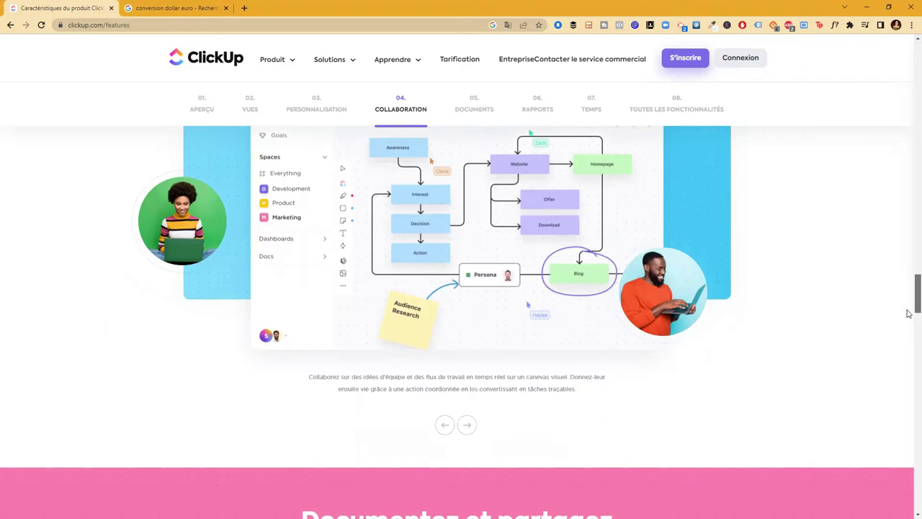
scroll(908, 322, down, 2)
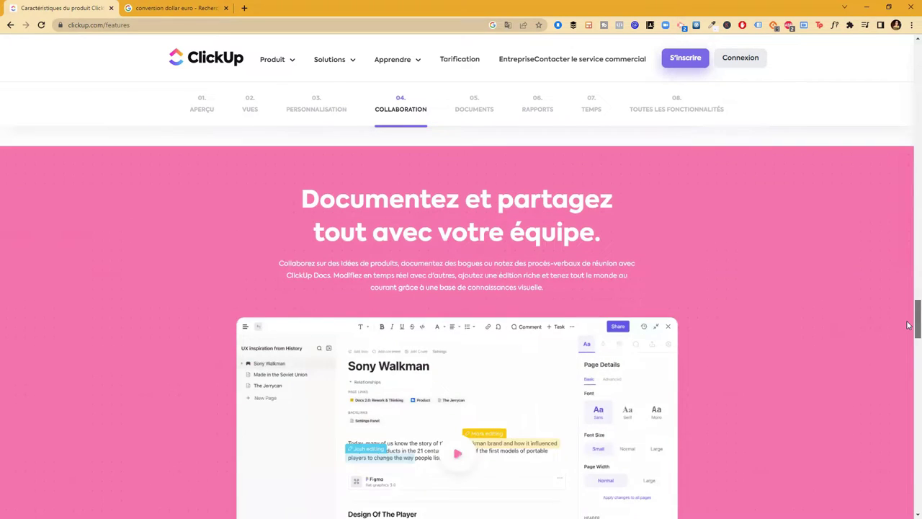
scroll(908, 325, down, 3)
scroll(908, 347, down, 1)
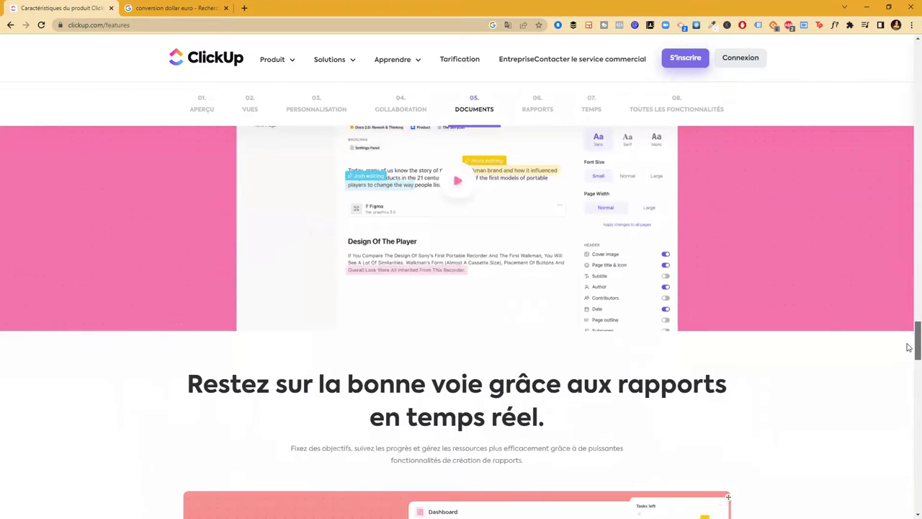
scroll(908, 354, down, 3)
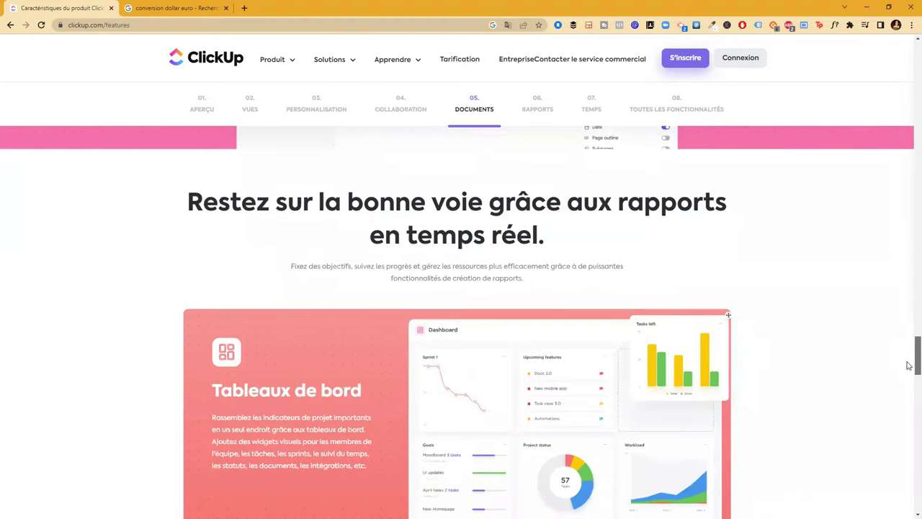
scroll(908, 368, down, 2)
scroll(908, 375, down, 2)
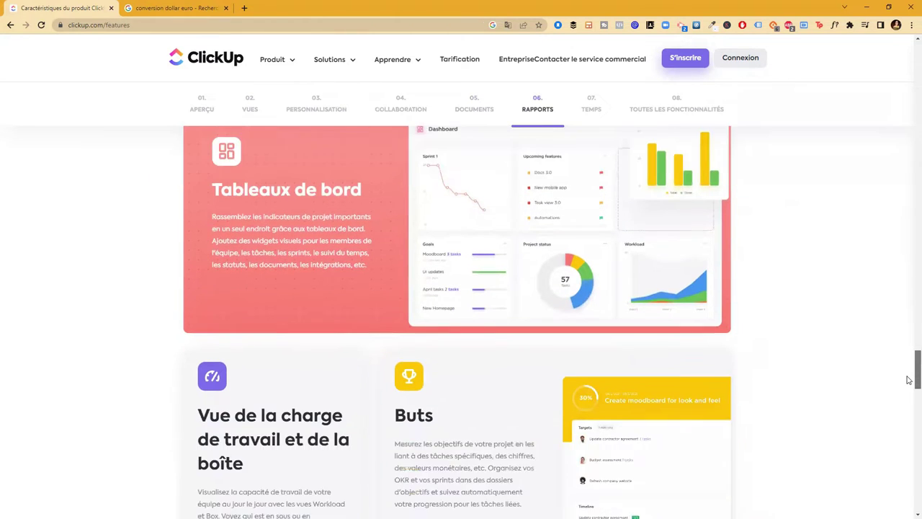
scroll(908, 374, up, 2)
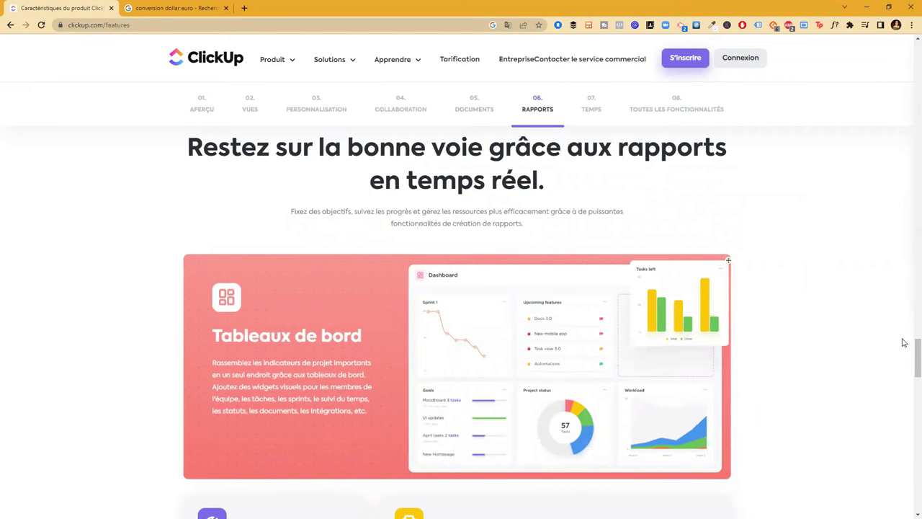
scroll(908, 360, down, 3)
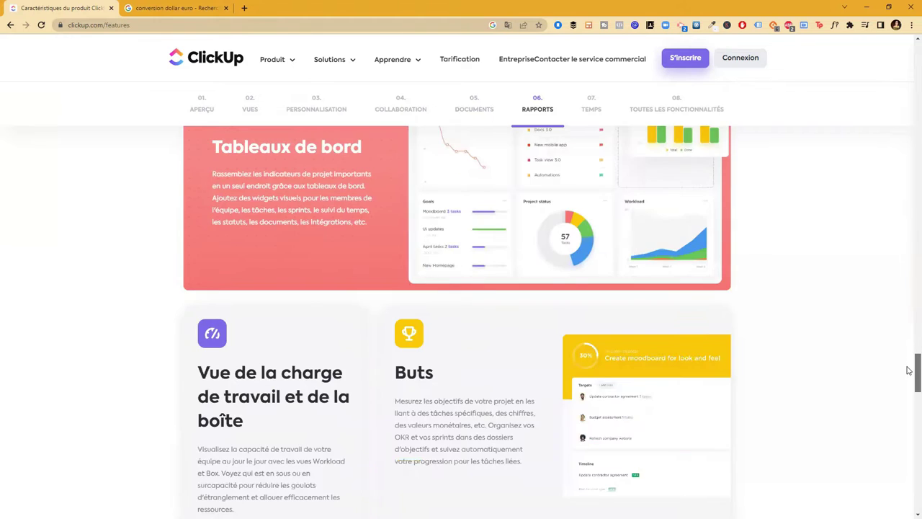
scroll(908, 370, down, 2)
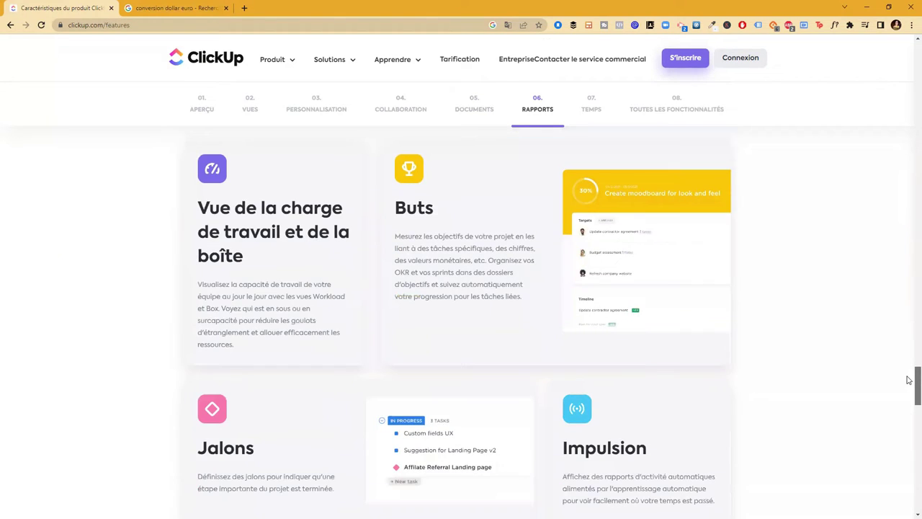
scroll(908, 381, down, 2)
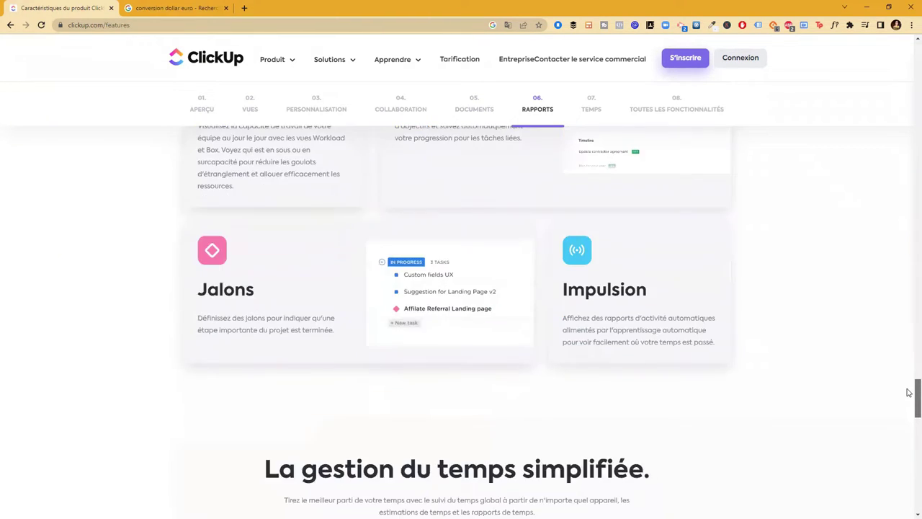
scroll(908, 396, down, 4)
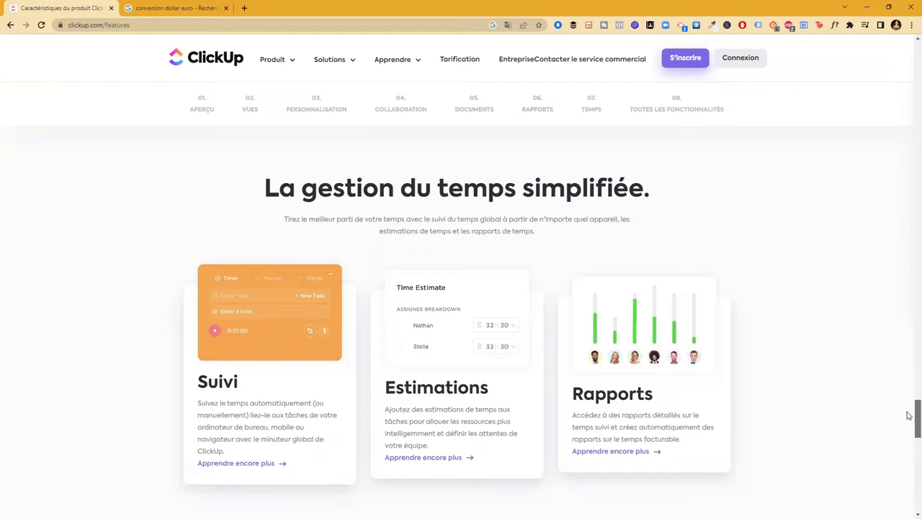
scroll(908, 417, down, 1)
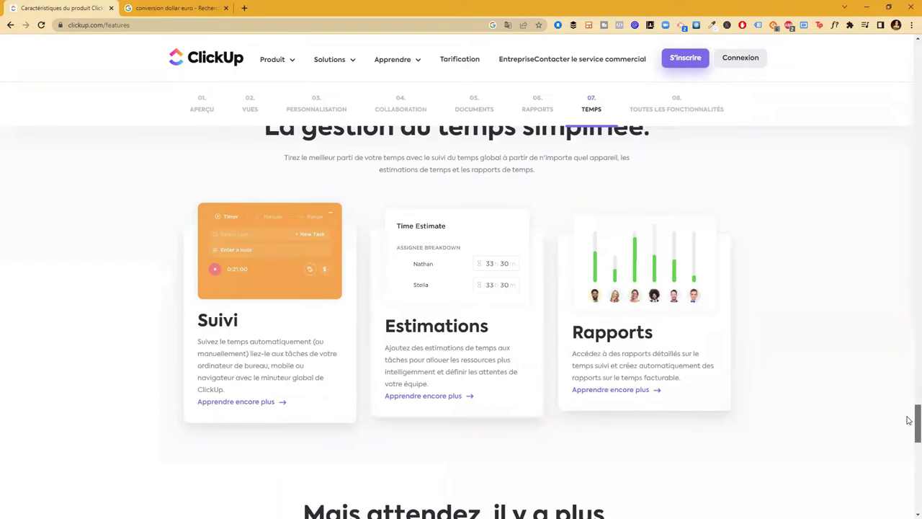
scroll(908, 422, down, 1)
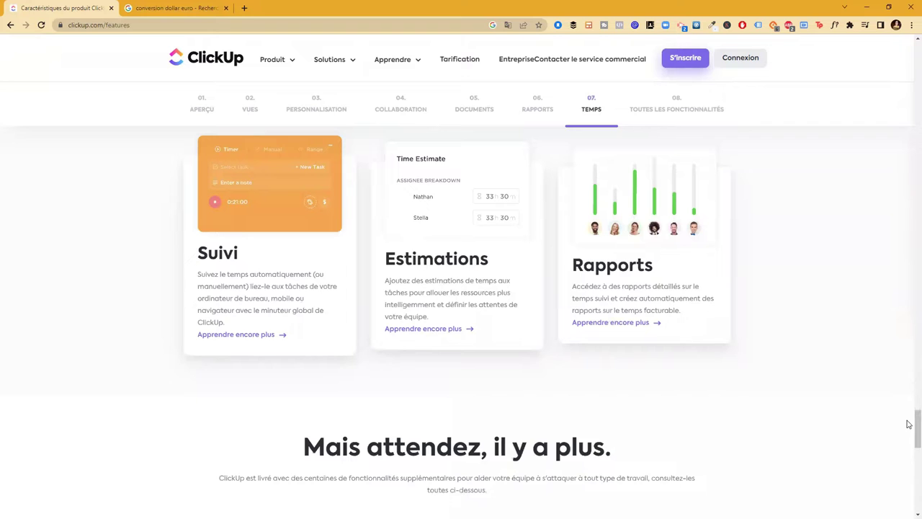
scroll(908, 422, down, 2)
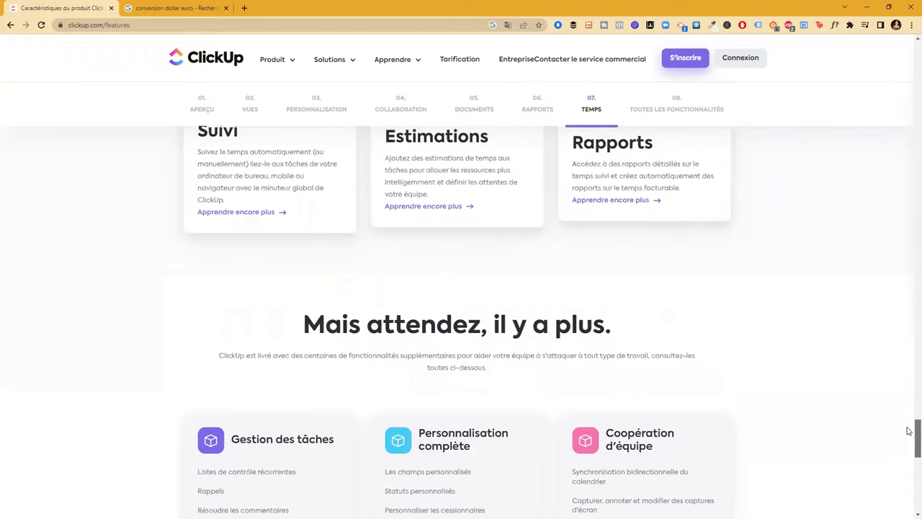
scroll(908, 430, up, 3)
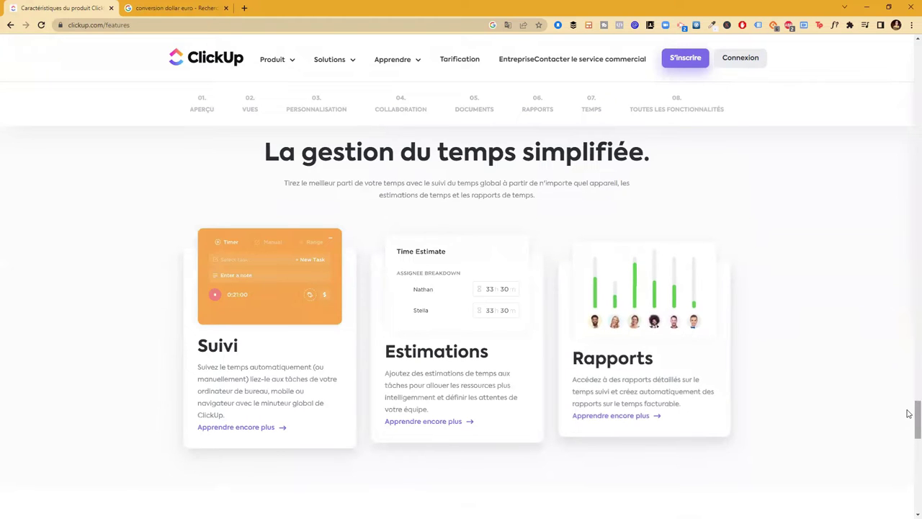
drag(908, 419, 908, 449)
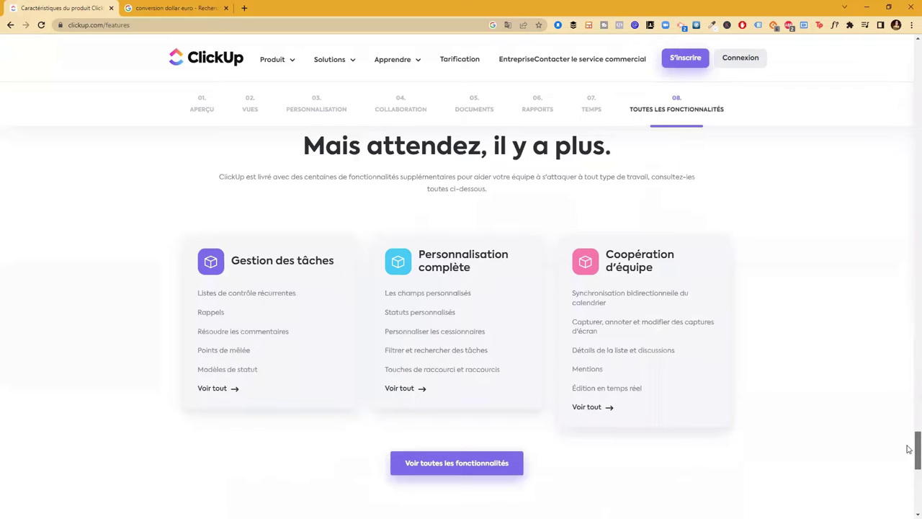
drag(908, 448, 905, 83)
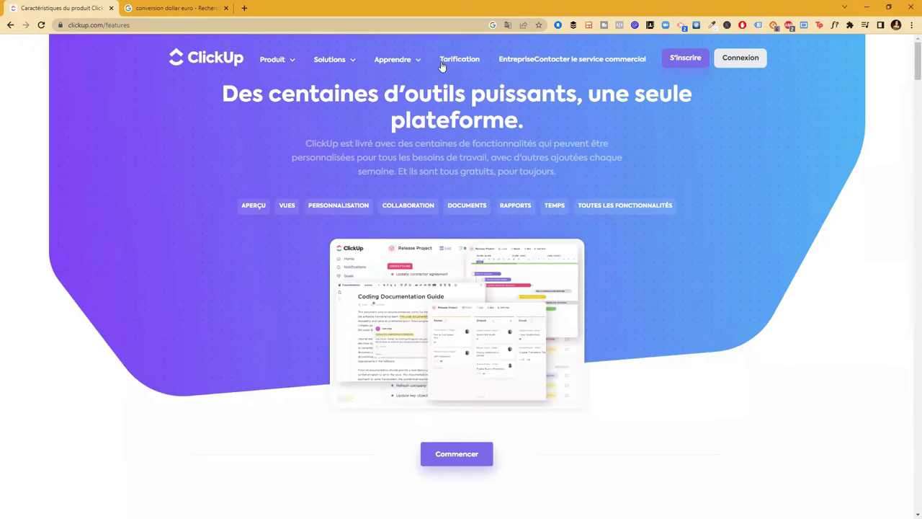
Go to the Tarification pricing page from the top navigation bar.
mouse_move(403, 60)
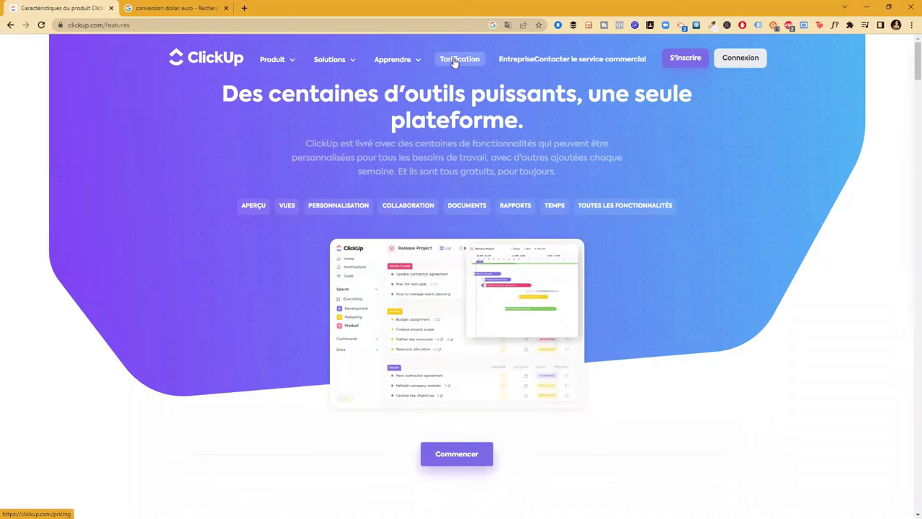
click(454, 63)
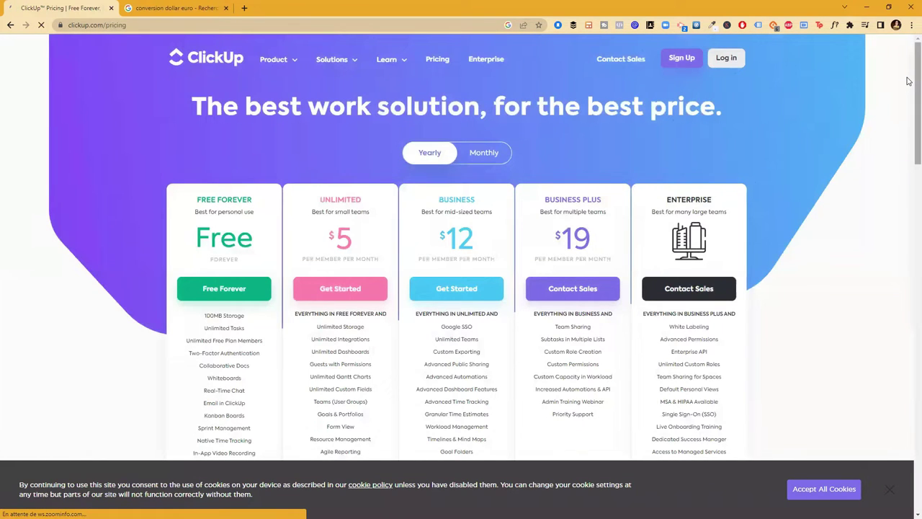
Translate the pricing page into French with 'Traduire en français'.
scroll(908, 81, down, 1)
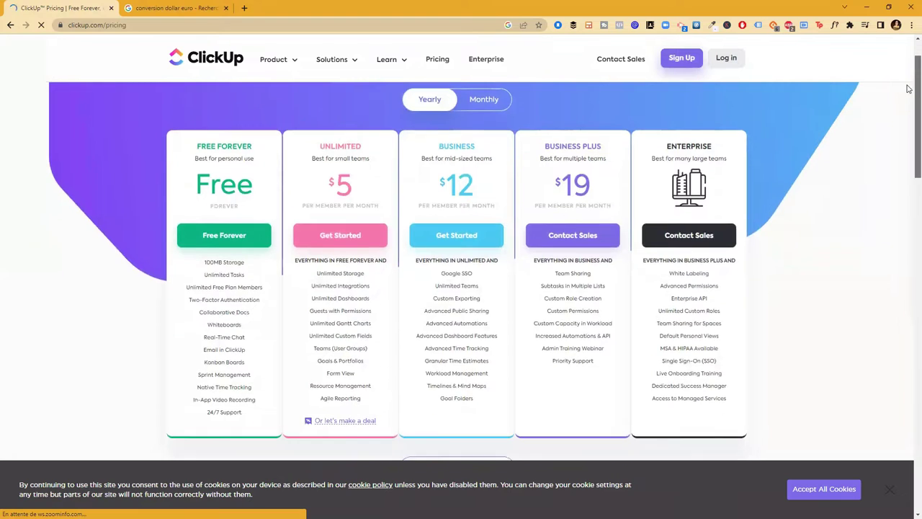
scroll(908, 88, up, 1)
right_click(813, 103)
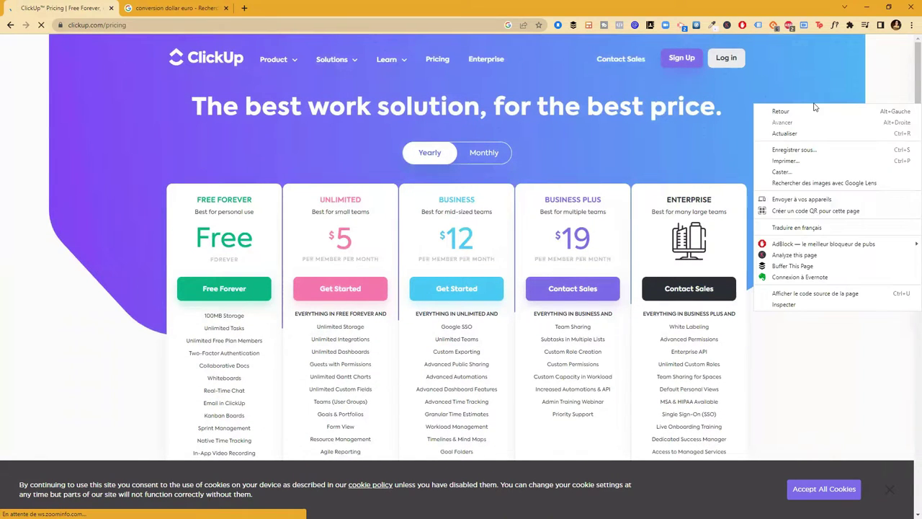
click(816, 228)
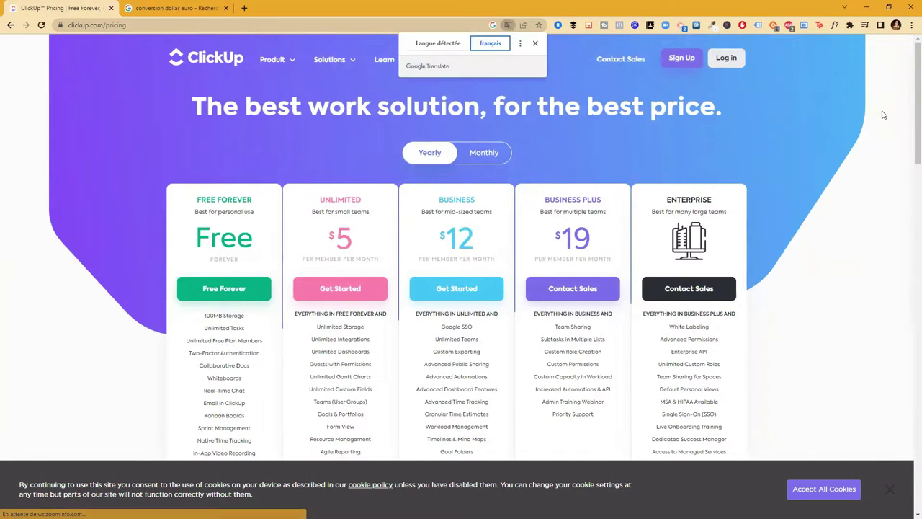
Accept all cookies to dismiss the banner and browse the French plan list.
scroll(910, 82, down, 1)
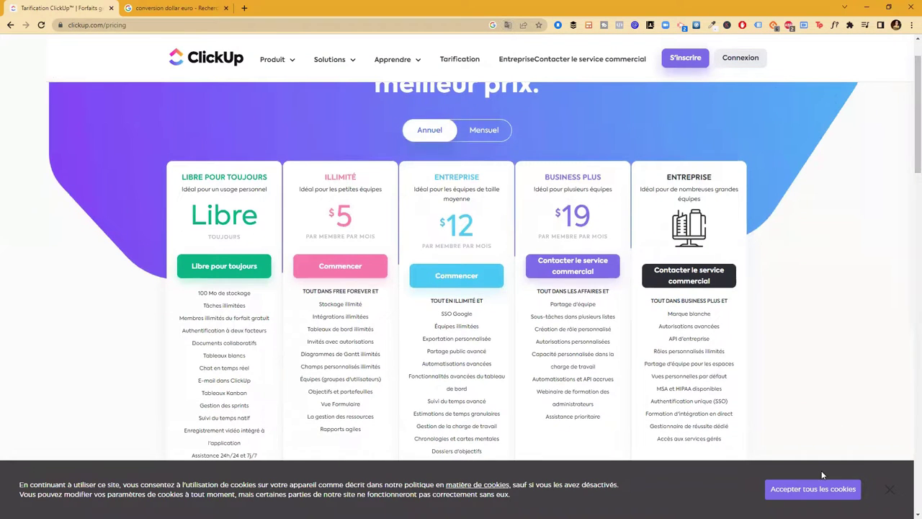
click(823, 489)
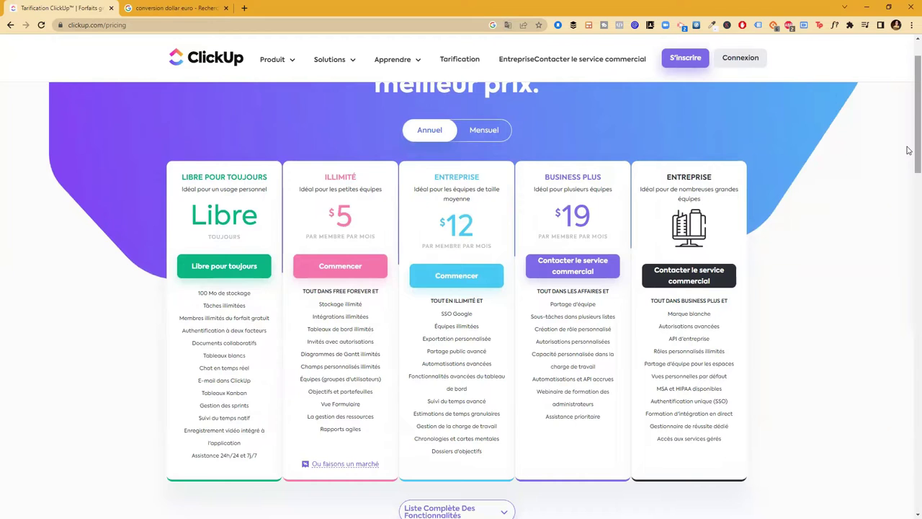
scroll(908, 140, up, 1)
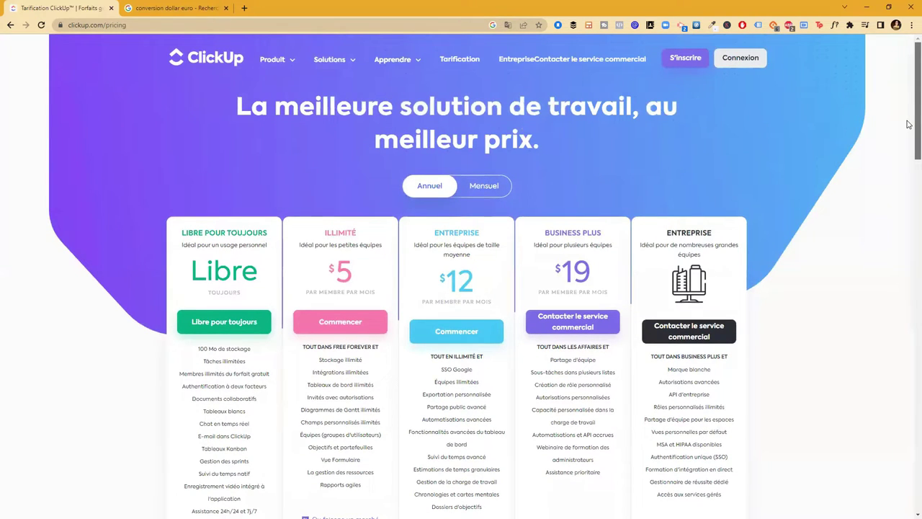
scroll(908, 144, down, 1)
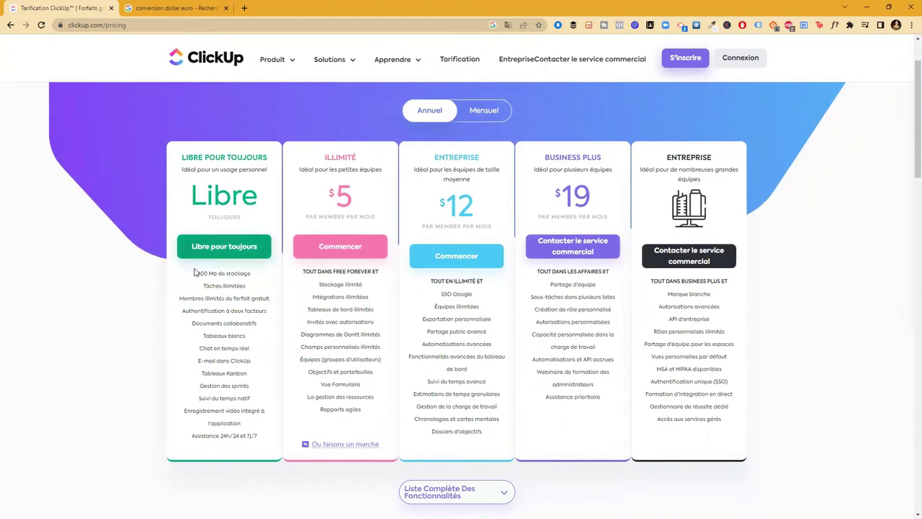
mouse_move(217, 280)
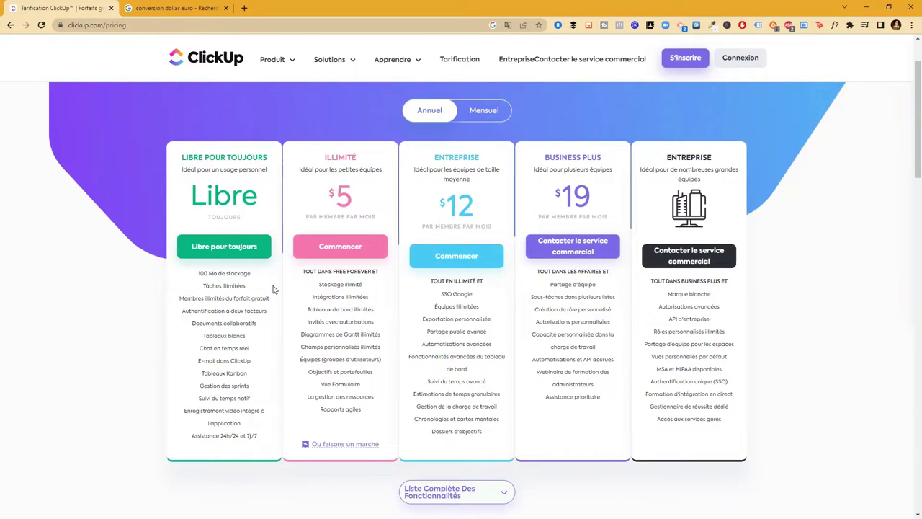
mouse_move(193, 305)
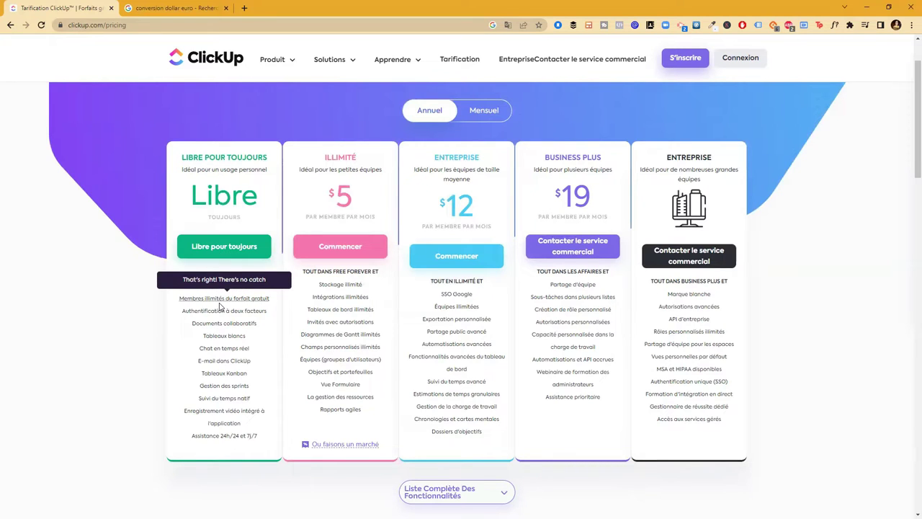
mouse_move(220, 312)
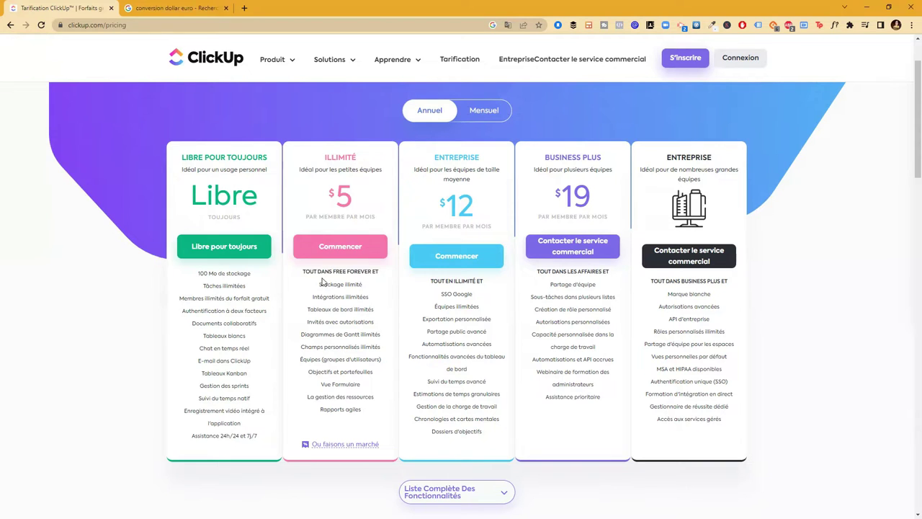
mouse_move(337, 302)
mouse_move(455, 321)
mouse_move(479, 374)
mouse_move(224, 310)
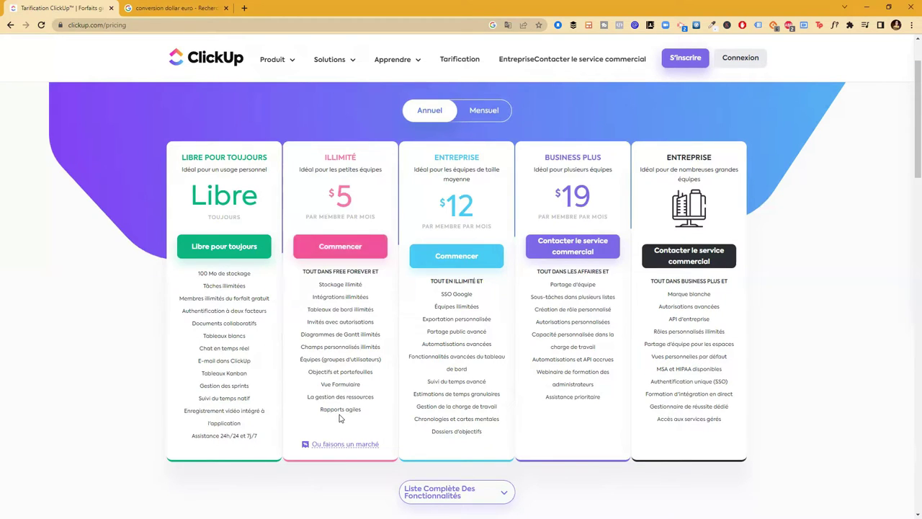
mouse_move(250, 281)
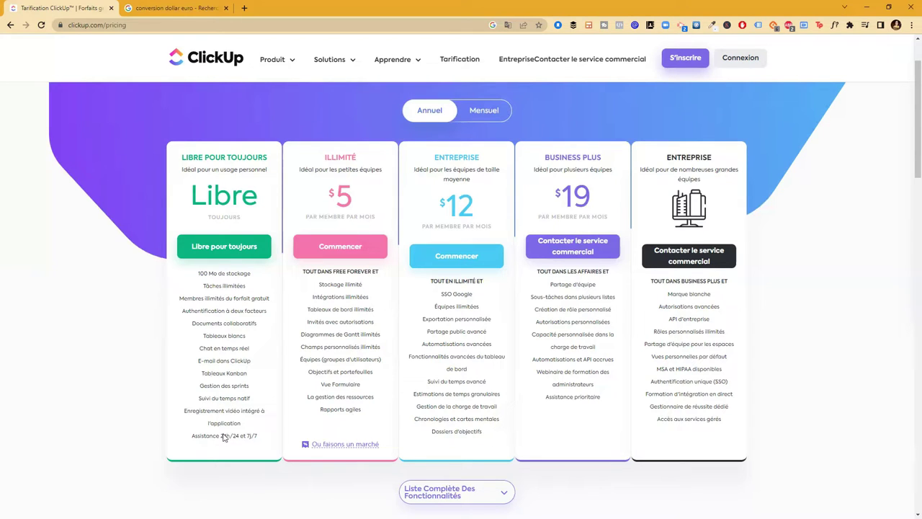
Start the free sign-up, autofilling the e-mail address, and continue with 'Obtenez ClickUp'.
click(681, 61)
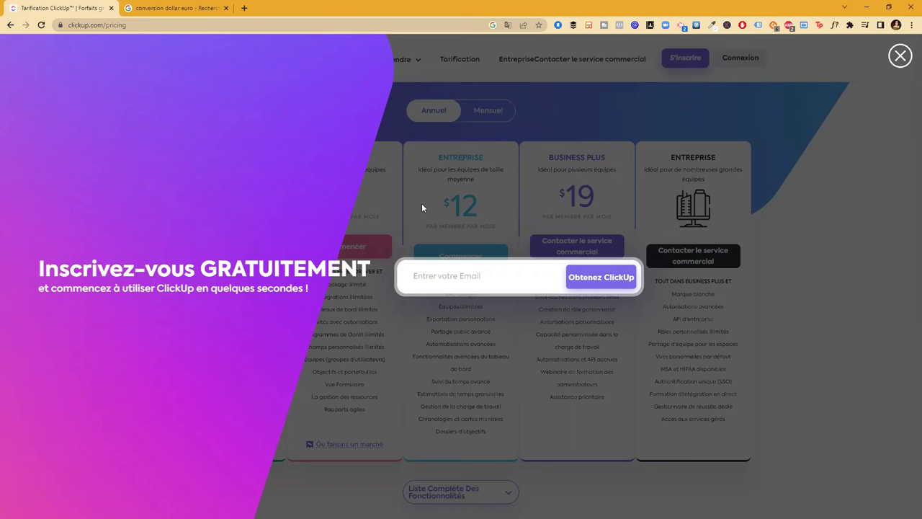
click(476, 335)
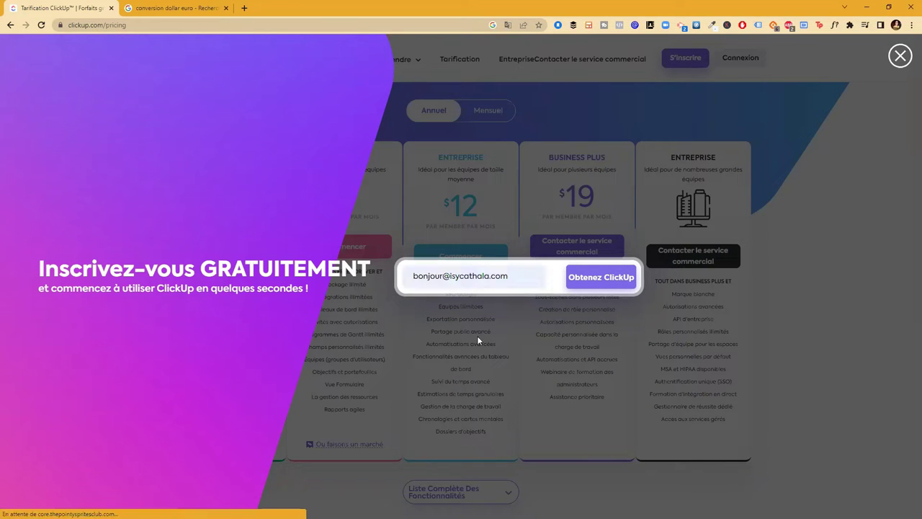
click(591, 281)
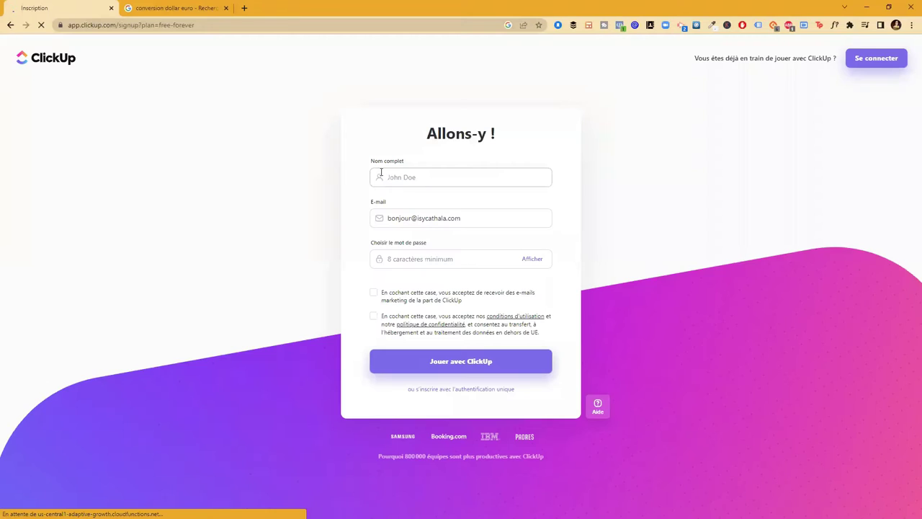
Fill in the full name and suggested password, tick the consents, and submit the form.
click(403, 177)
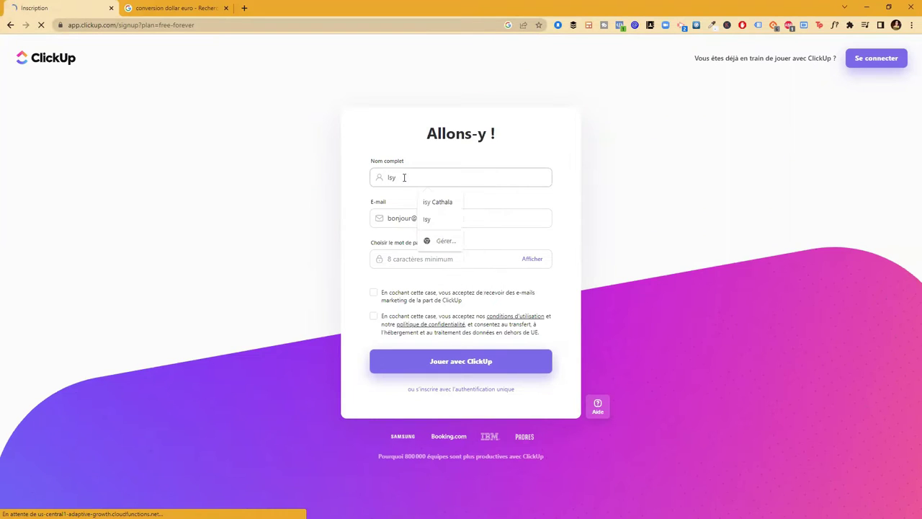
click(414, 216)
click(393, 262)
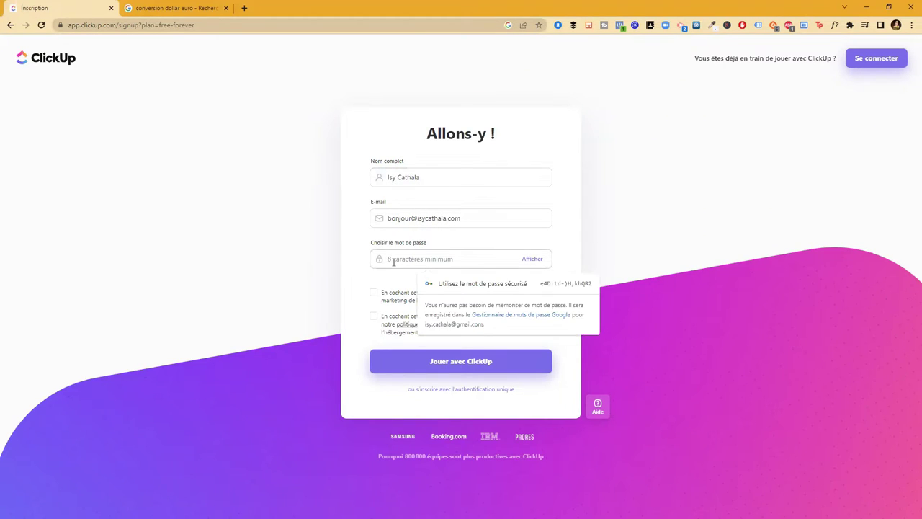
key(ctrl+v)
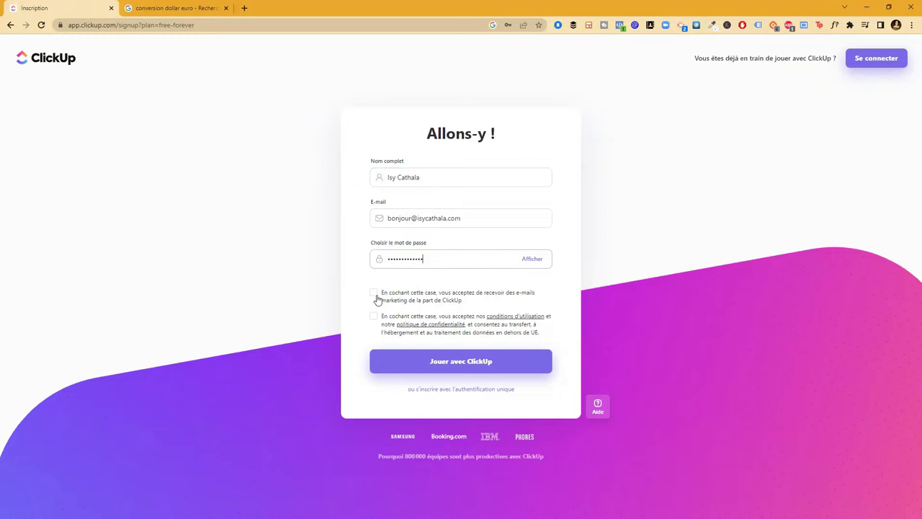
click(375, 295)
click(465, 368)
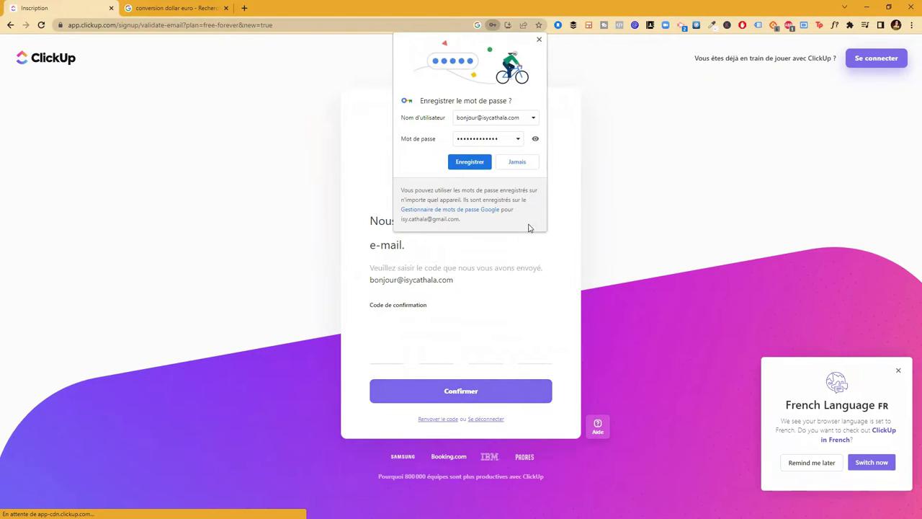
Save the new password in Chrome and switch ClickUp's language to French.
click(472, 165)
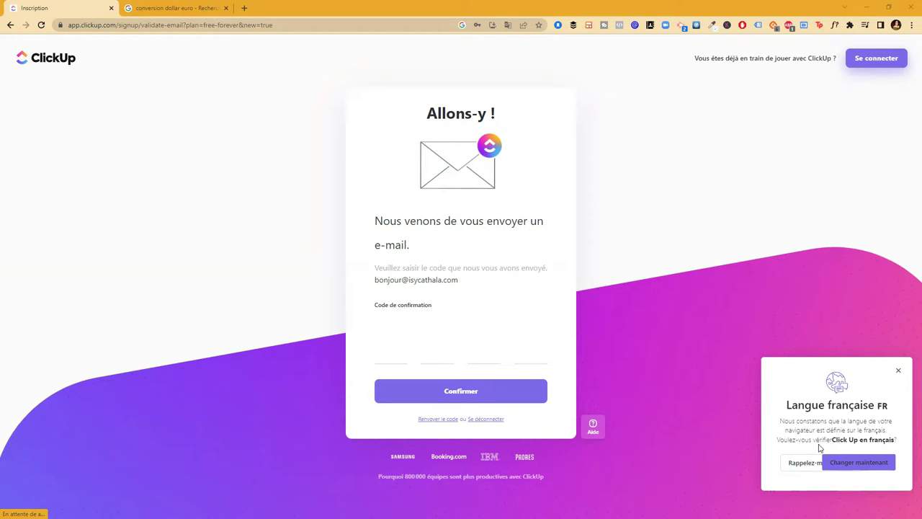
click(854, 464)
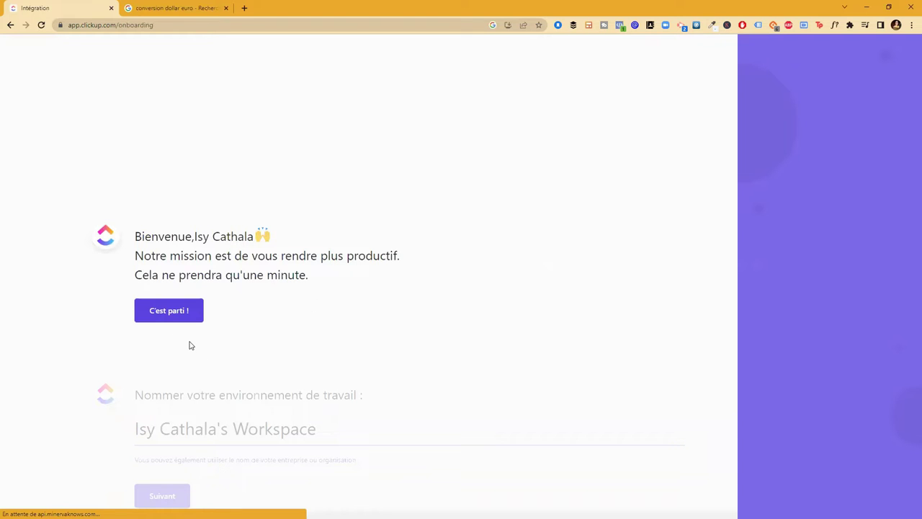
Remove the surname from the suggested workspace name and confirm it.
click(159, 315)
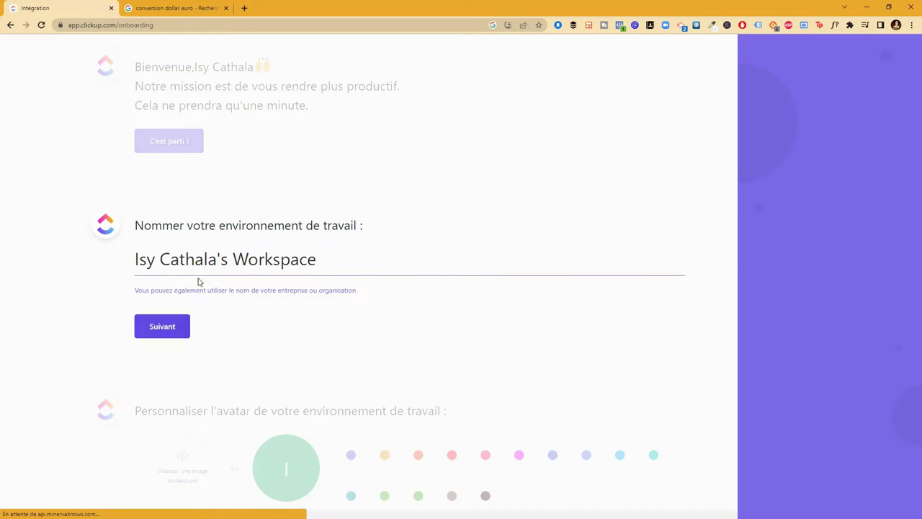
drag(216, 260, 163, 258)
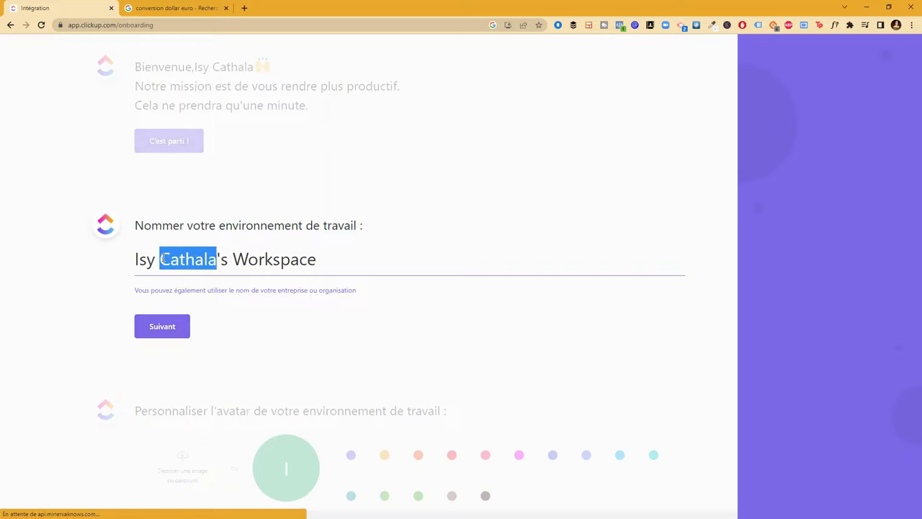
key(BackSpace)
key(BackSpace)
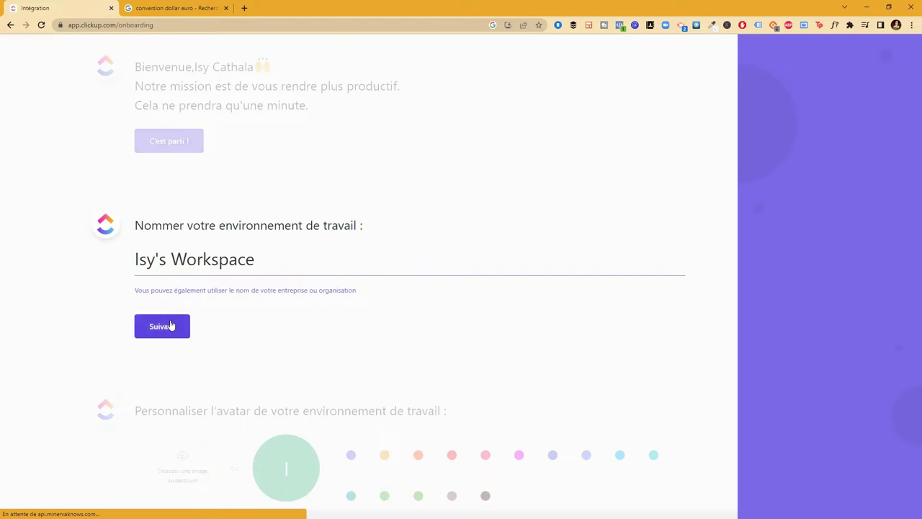
click(162, 325)
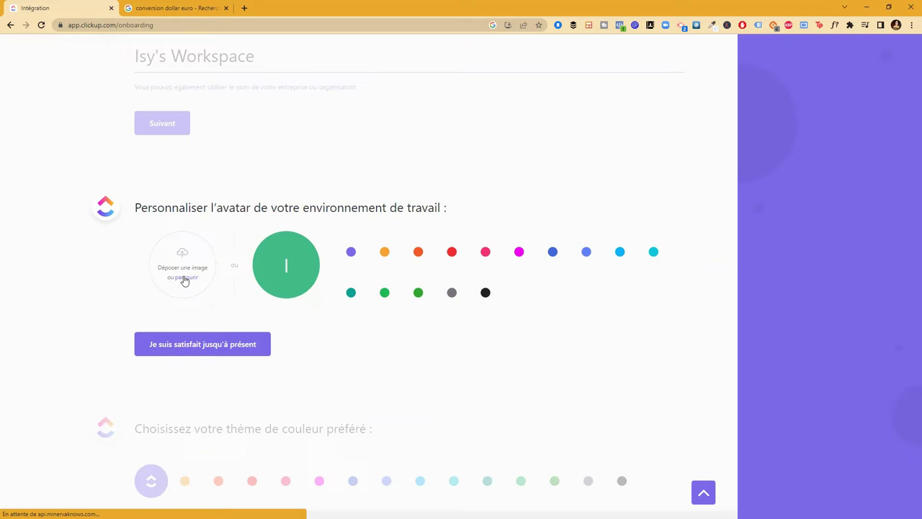
Upload and save a cropped logo as the workspace avatar.
click(184, 279)
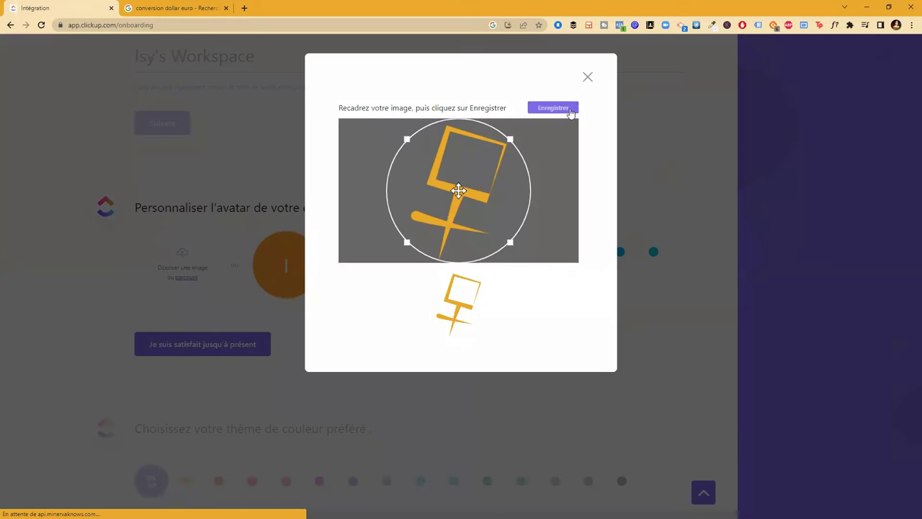
click(553, 108)
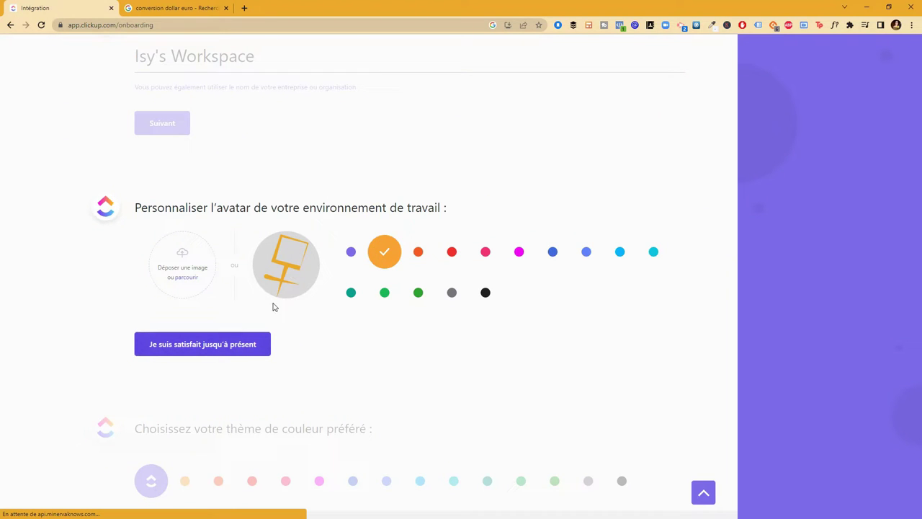
click(206, 345)
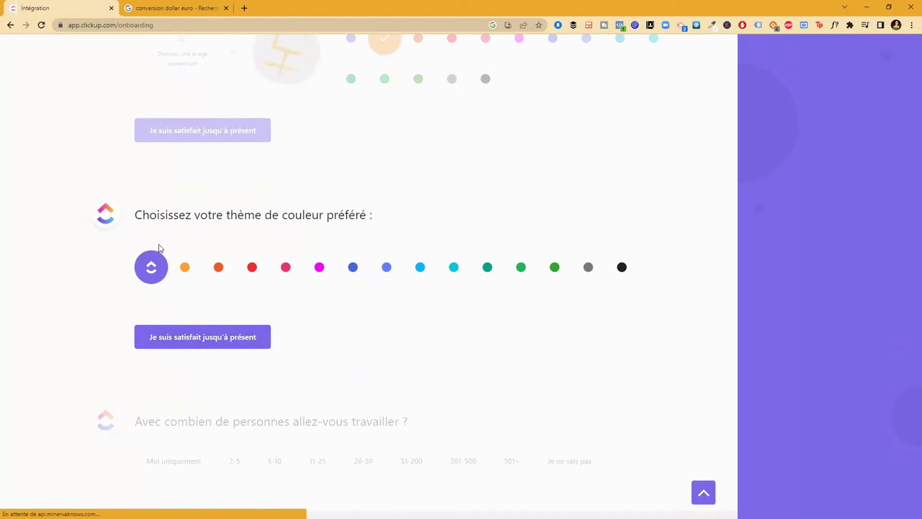
Choose the orange theme, a 2-5 person team, 'PMO - Gestion de projet' use and Podcast / Radio.
click(185, 270)
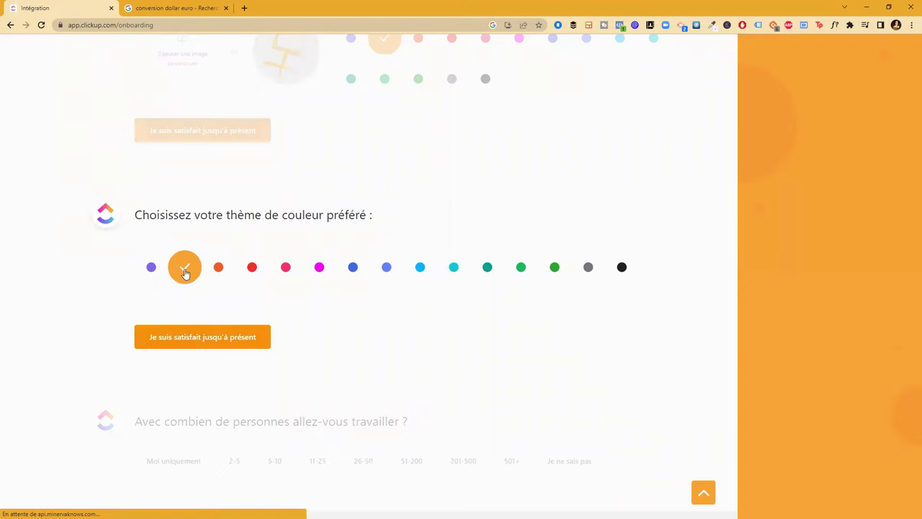
click(200, 345)
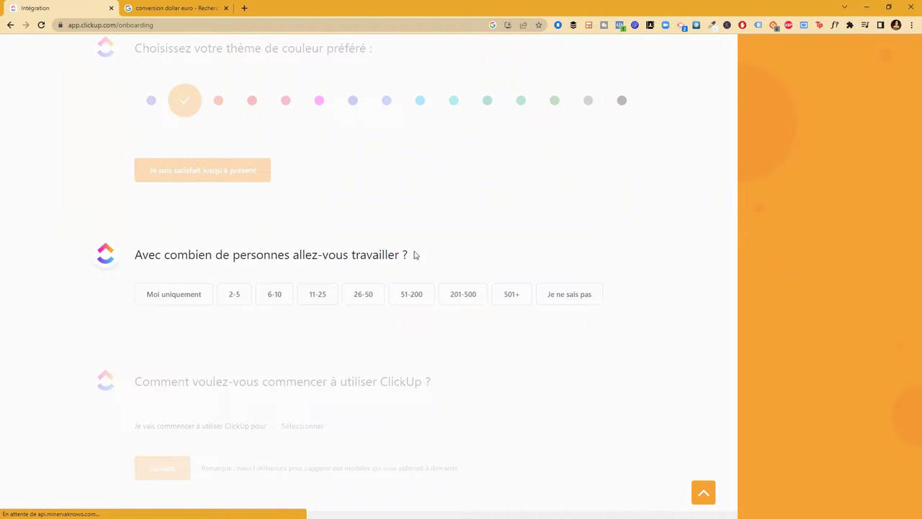
click(234, 298)
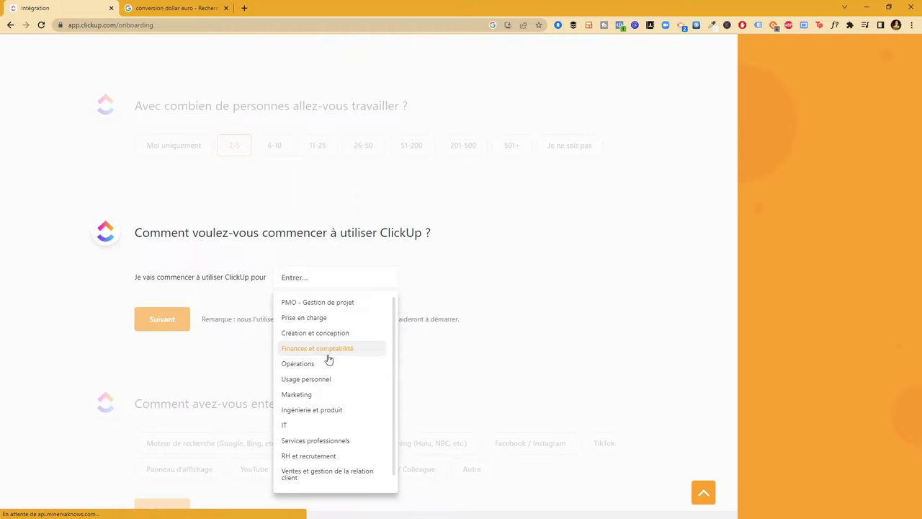
scroll(389, 389, down, 1)
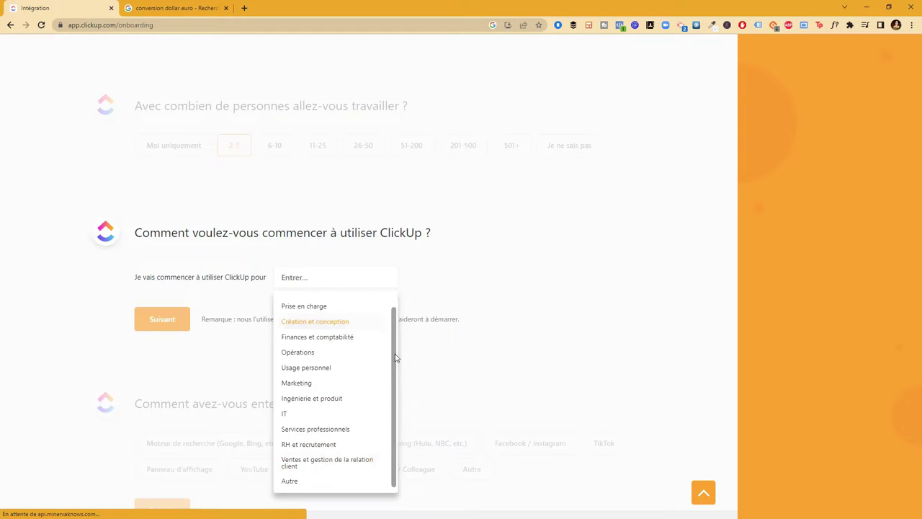
scroll(305, 436, up, 1)
click(211, 342)
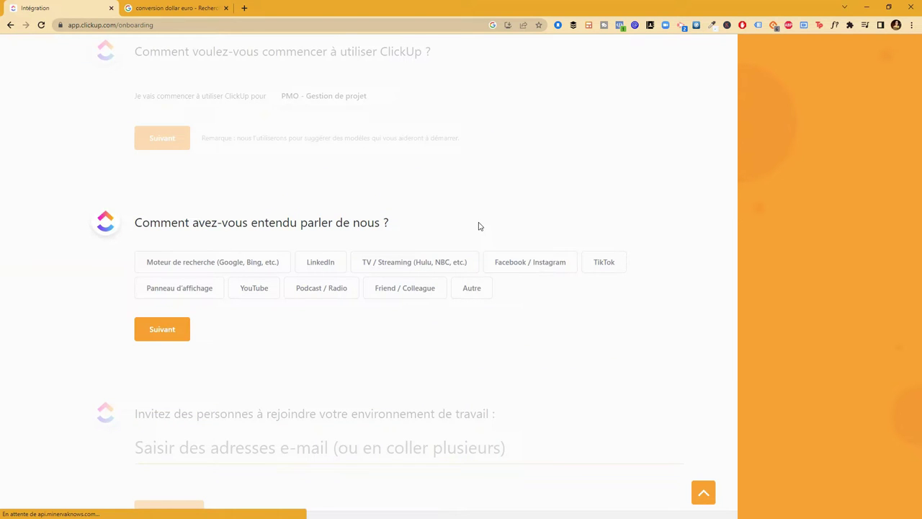
click(321, 291)
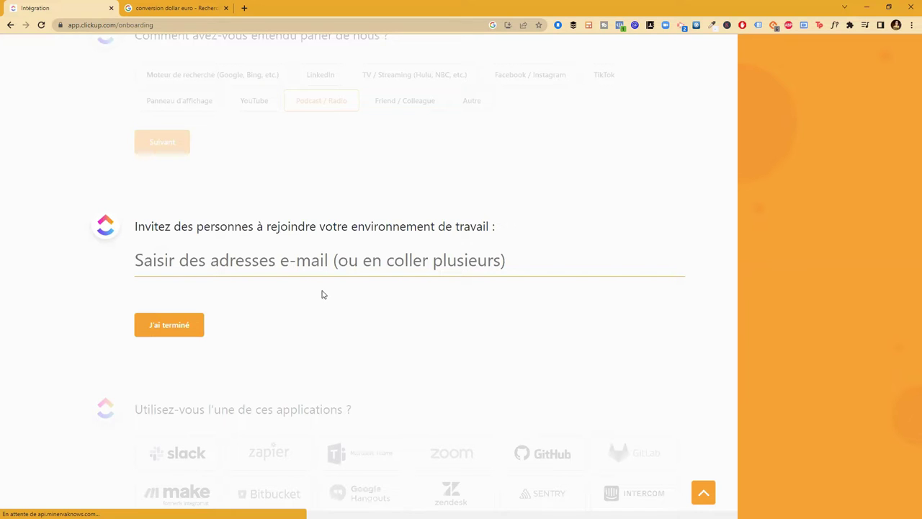
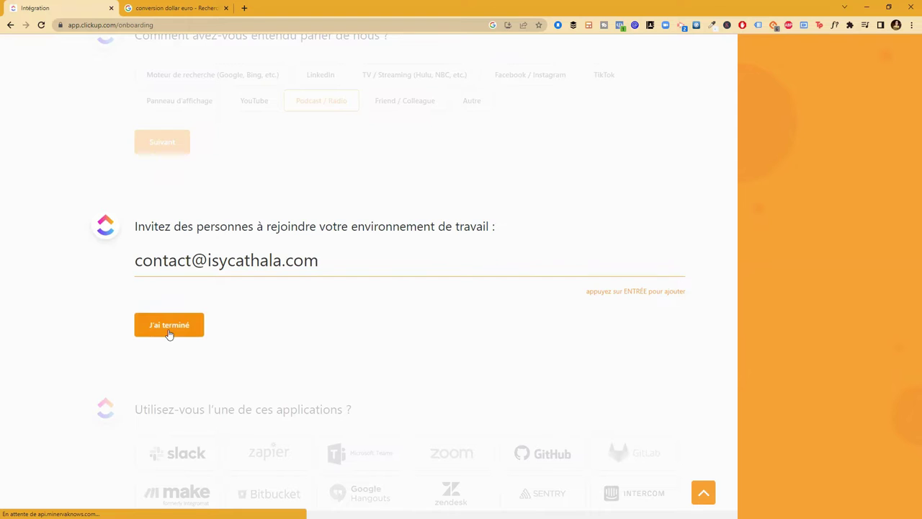
Invite a colleague by e-mail, select Zoom, skip task import, and finish onboarding.
click(168, 332)
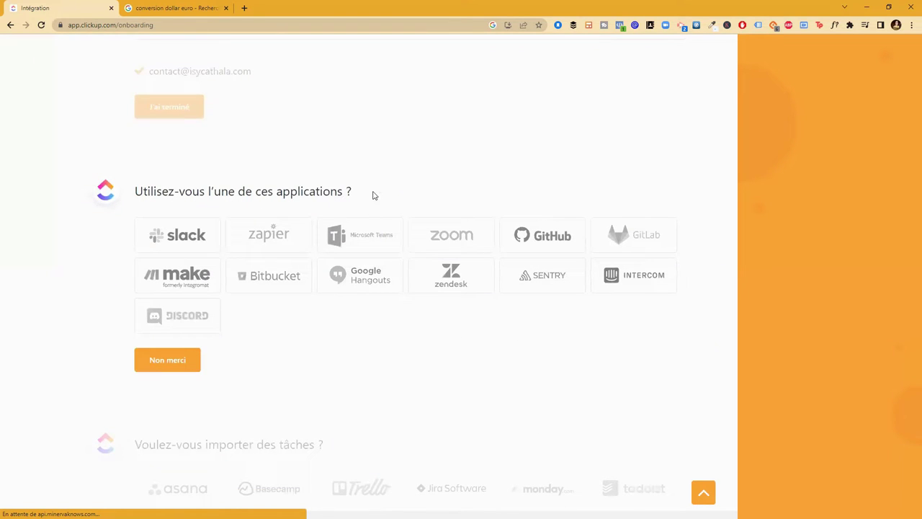
click(457, 237)
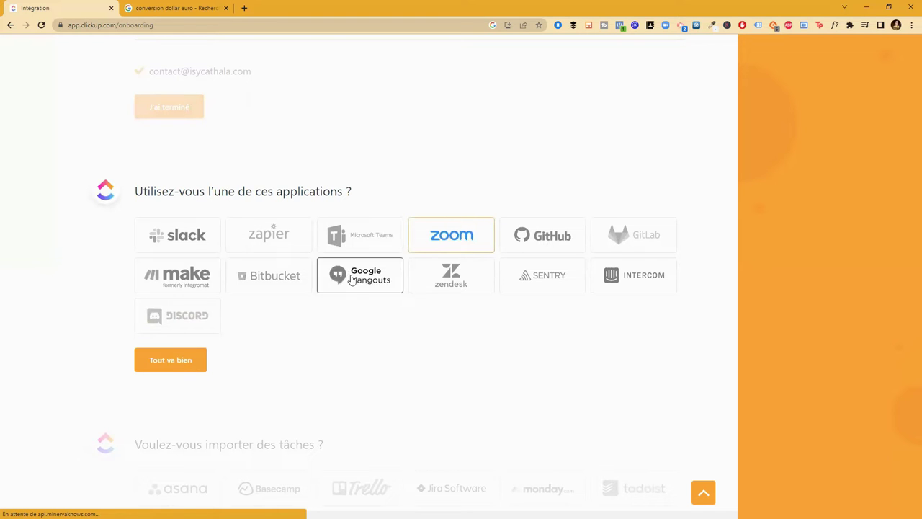
click(171, 364)
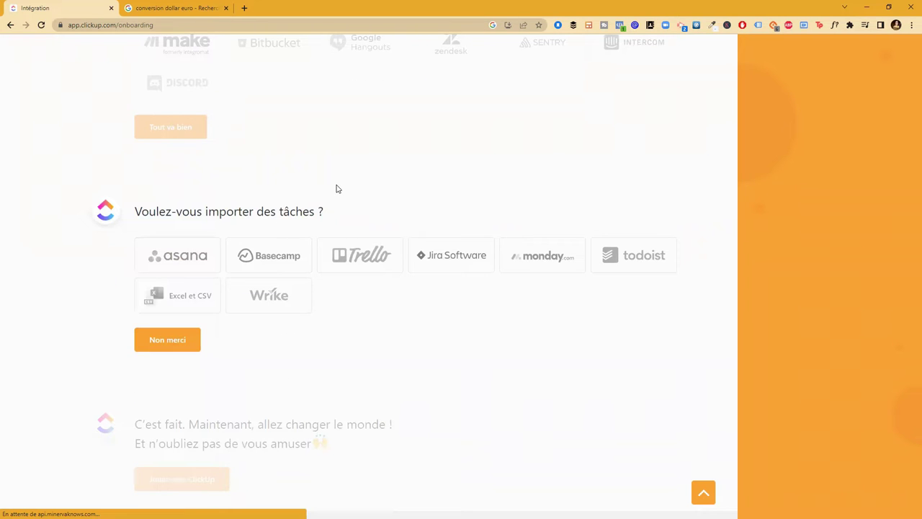
click(170, 340)
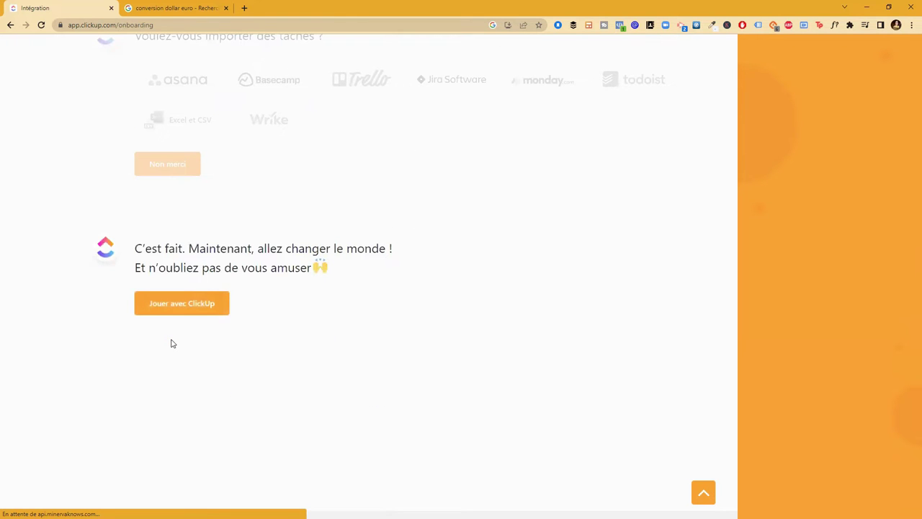
click(191, 302)
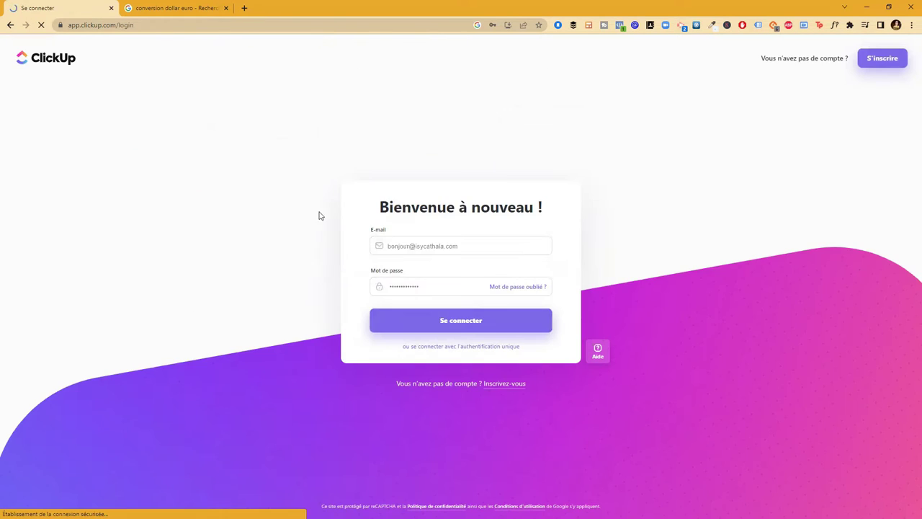
click(438, 322)
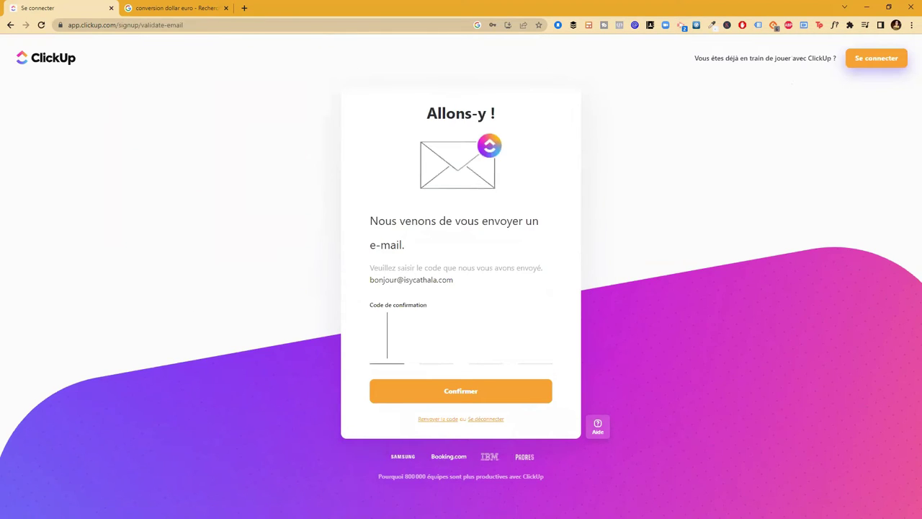
Enter the four-digit e-mail confirmation code to verify the address.
key(alt+Tab)
click(389, 353)
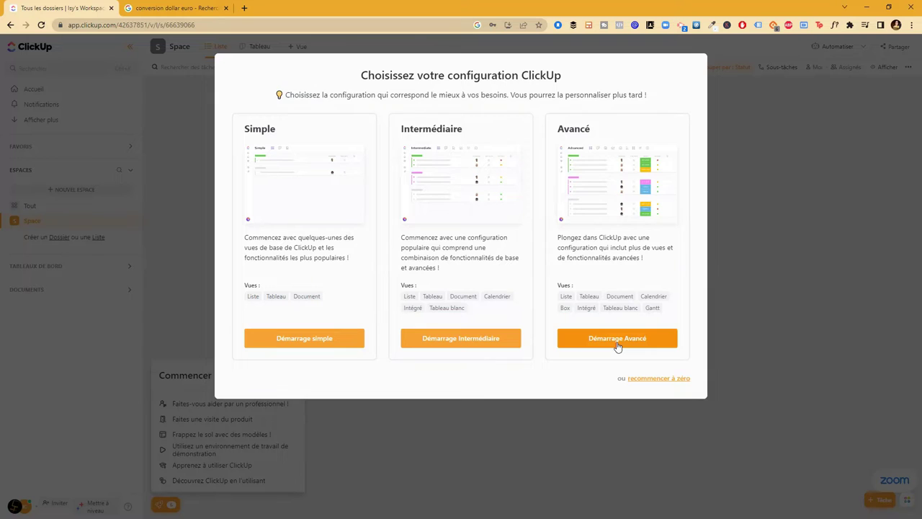
Choose the 'Démarrage Avancé' configuration for the new Space.
click(616, 345)
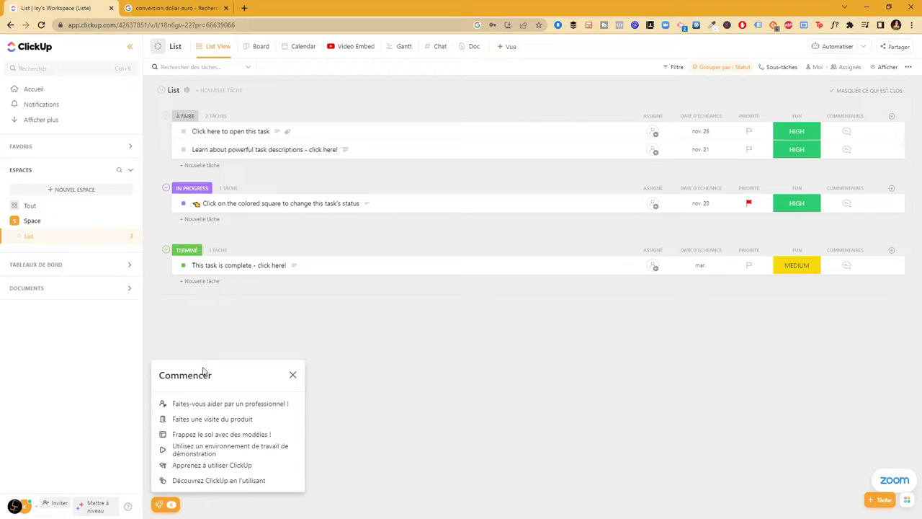
Show the sample List in Calendar view for November 2022.
click(301, 52)
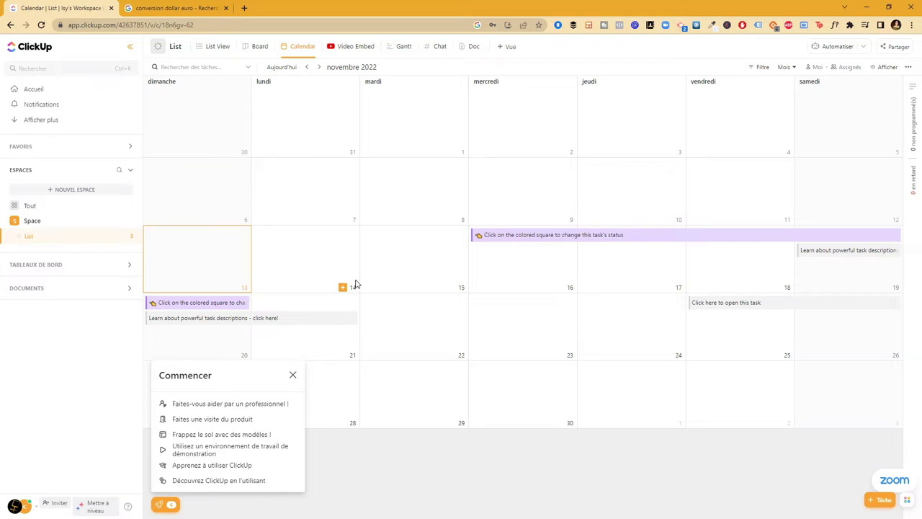
Add a task 'Mail ETF relance' on Monday 14 November.
click(343, 288)
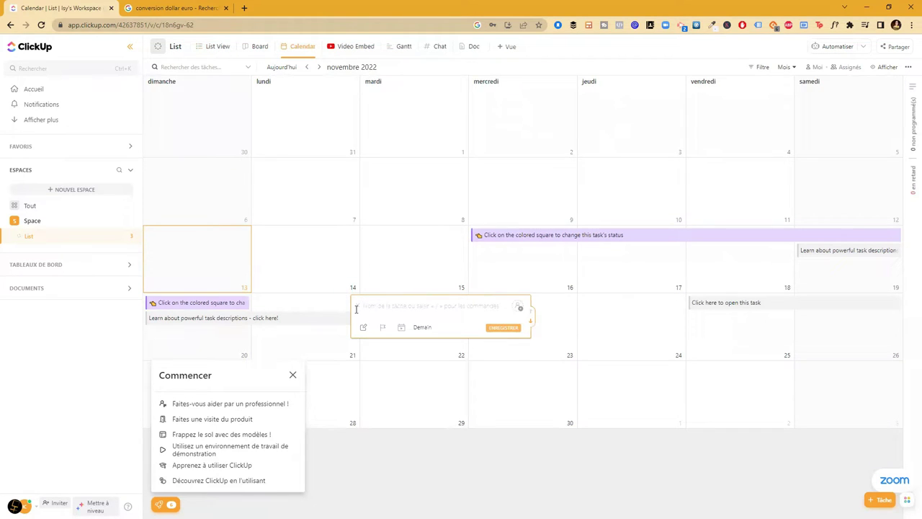
text(Mail ETF relance)
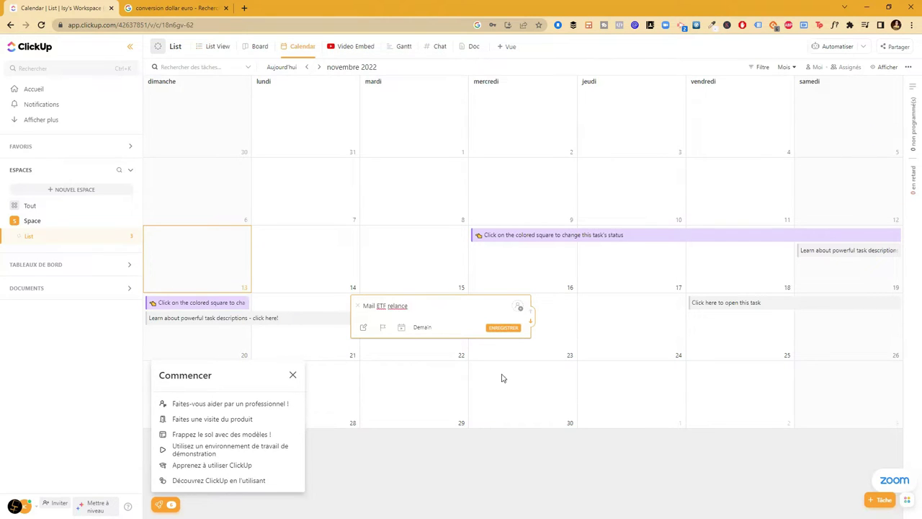
click(363, 327)
Create a custom field named 'Prospect', then review the Mail ETF relance task details.
click(375, 150)
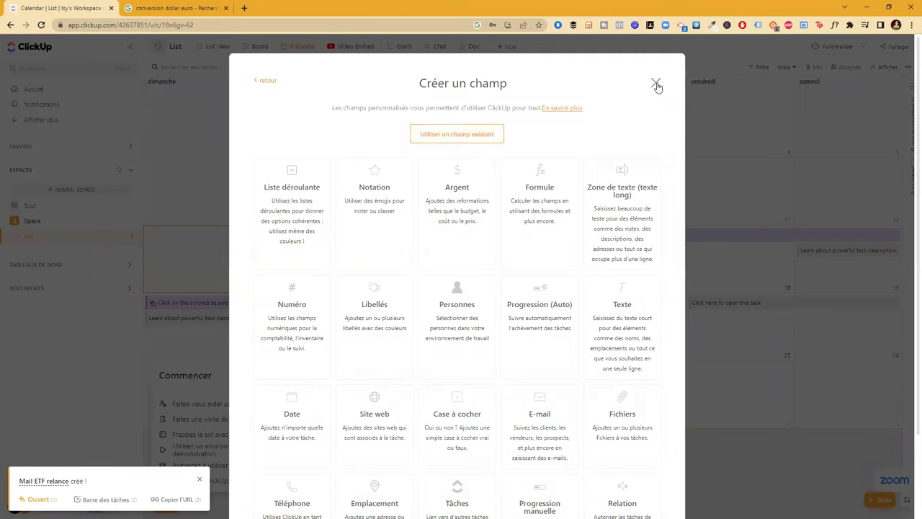
scroll(907, 234, down, 2)
click(621, 216)
text(Prospect)
click(599, 152)
click(592, 83)
click(278, 237)
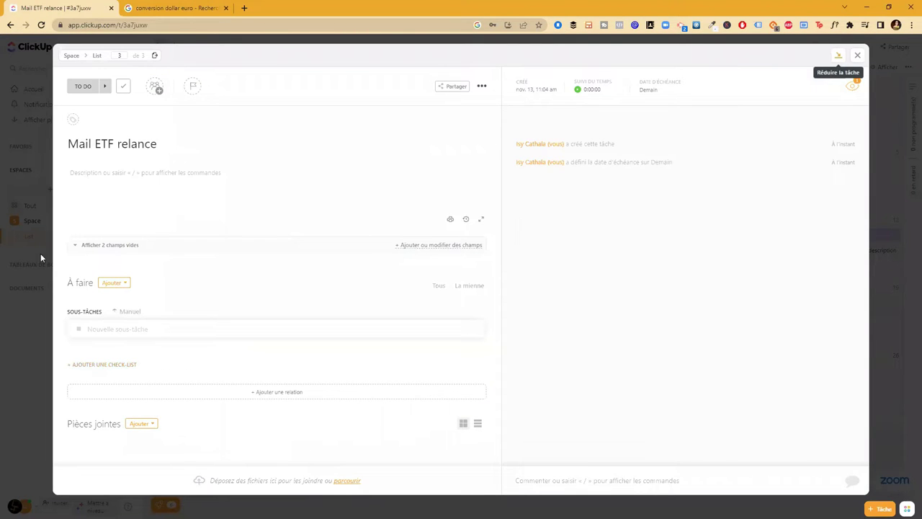
click(857, 55)
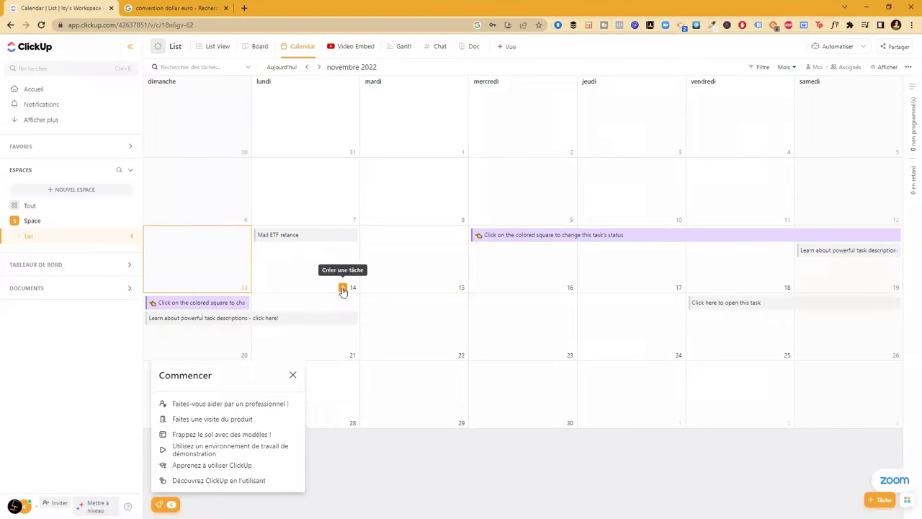
Add a 'Post RS' task on Monday 14 November.
click(342, 287)
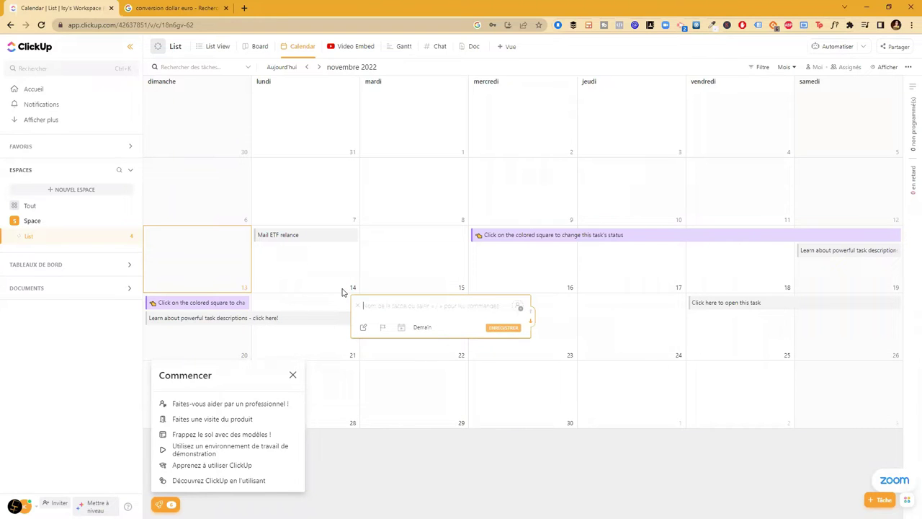
text(Post RS)
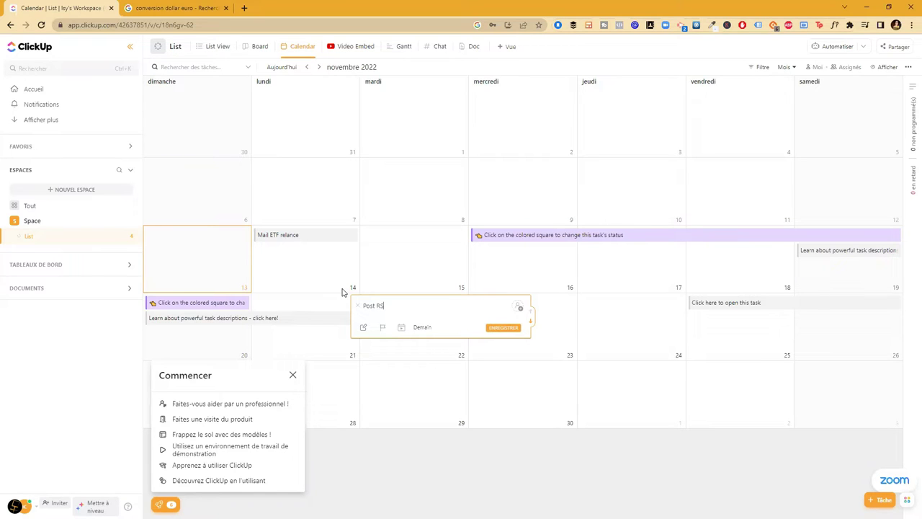
key(Return)
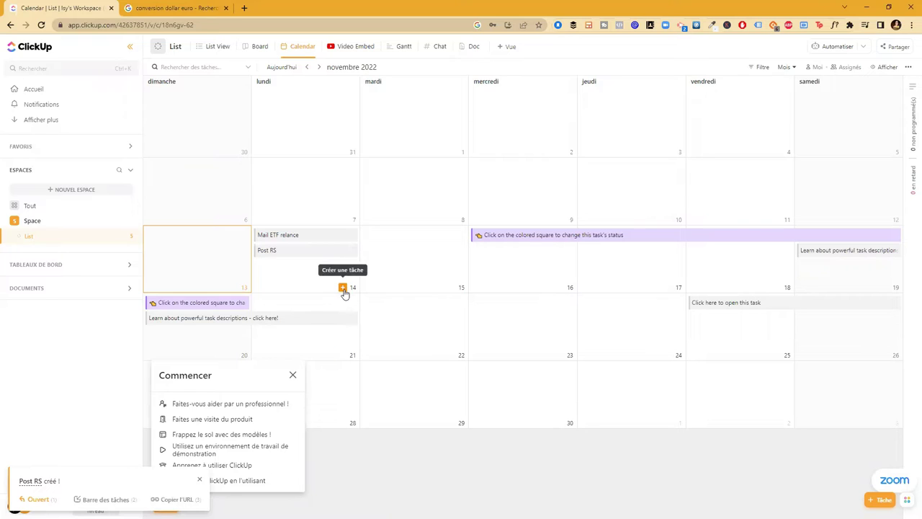
Add a 'Post Instagram' task on Monday 14, then open the new-space dialog.
click(344, 288)
text(J)
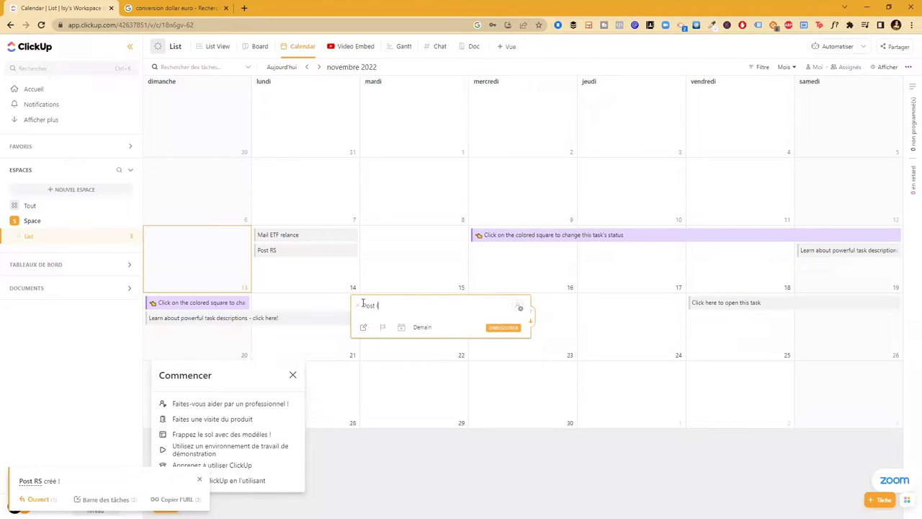
text(ost Instagram)
click(503, 327)
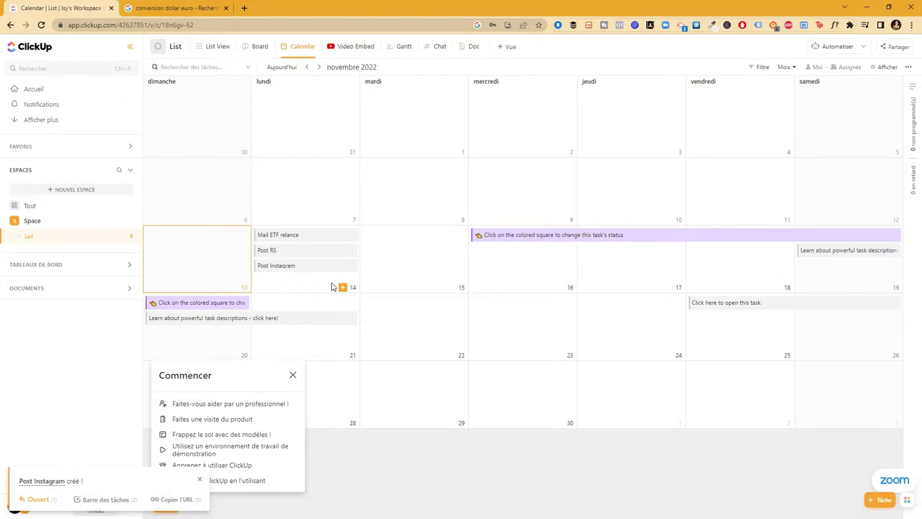
click(64, 189)
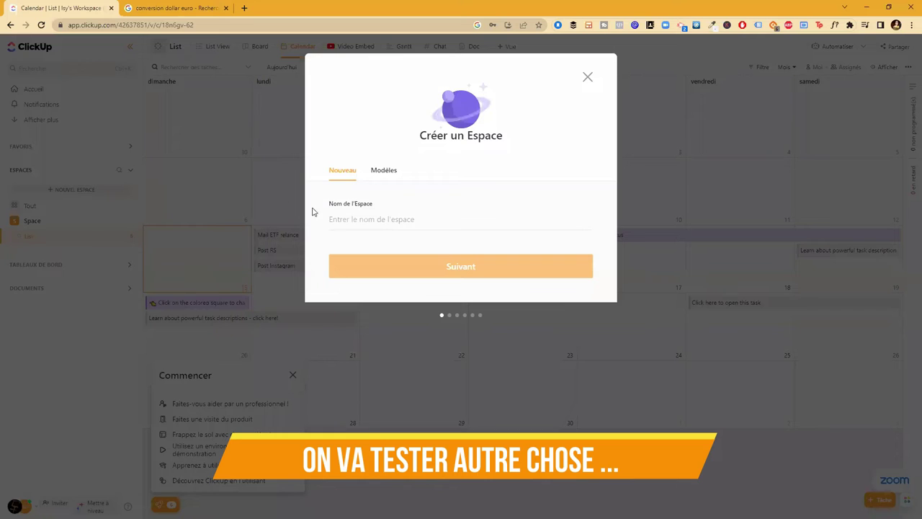
Scroll through the Communauté space templates and close the gallery without choosing one.
click(391, 173)
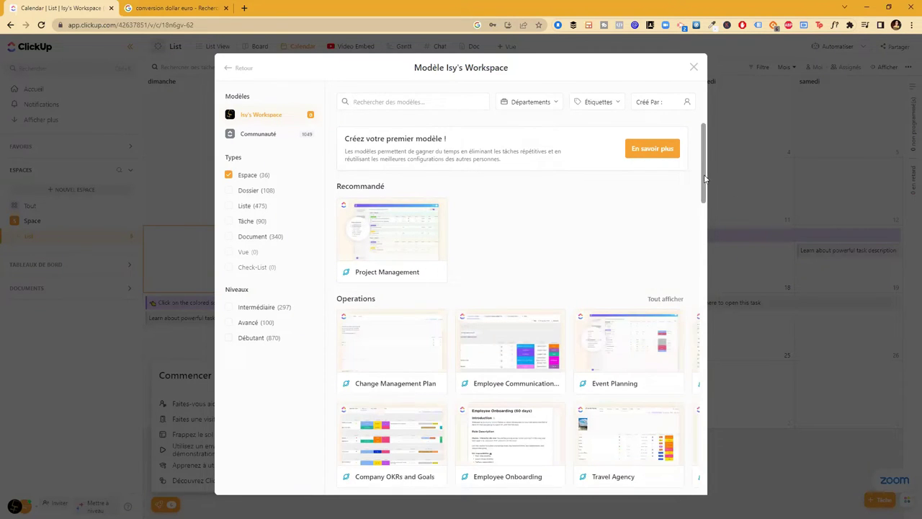
drag(705, 179, 701, 223)
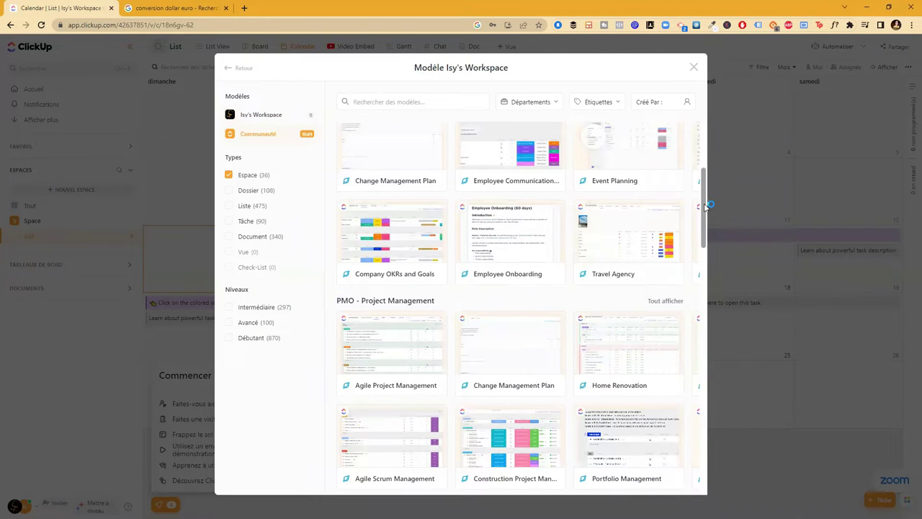
drag(705, 225, 701, 416)
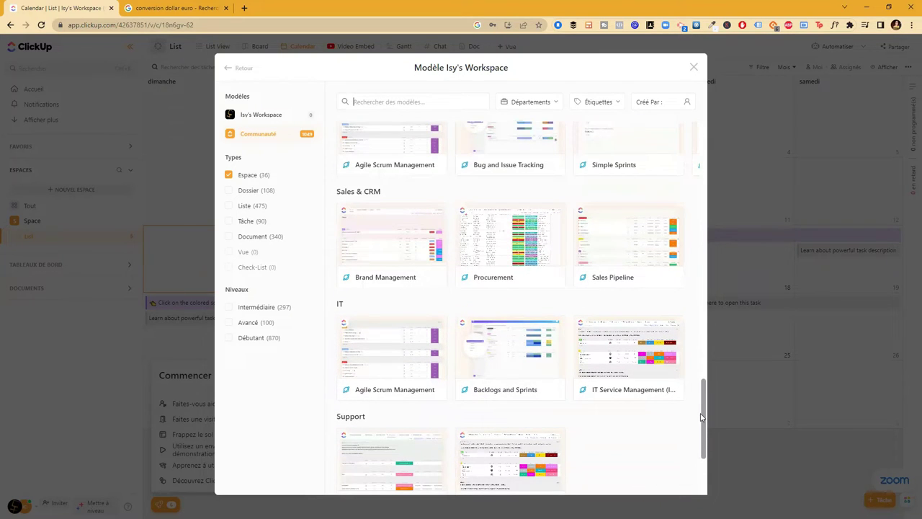
drag(704, 412, 705, 459)
drag(697, 403, 687, 111)
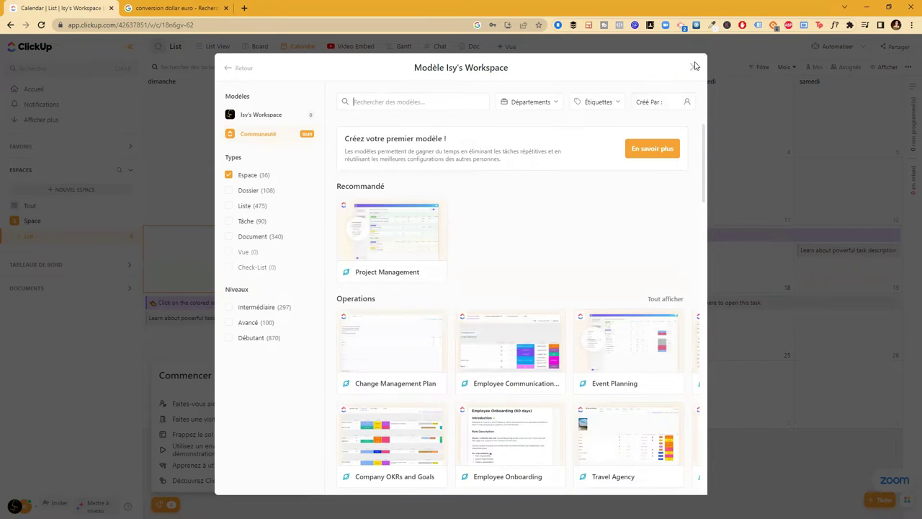
click(694, 67)
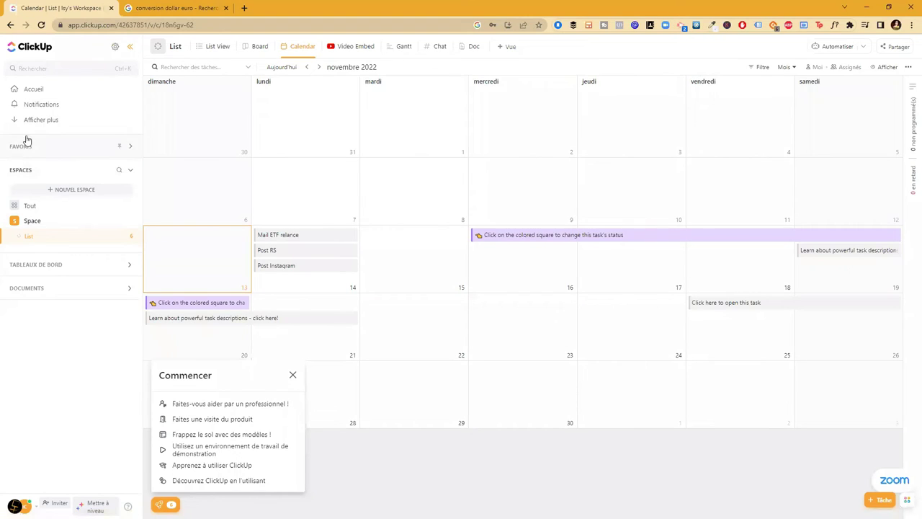
Set up space 'Test' in yellow with a cup avatar, workspace-shared, default ClickApps.
click(67, 189)
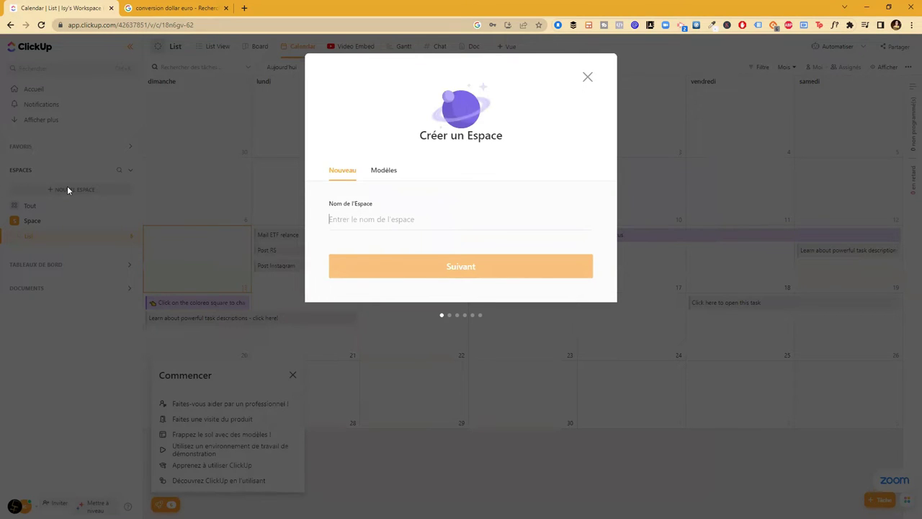
text(Test)
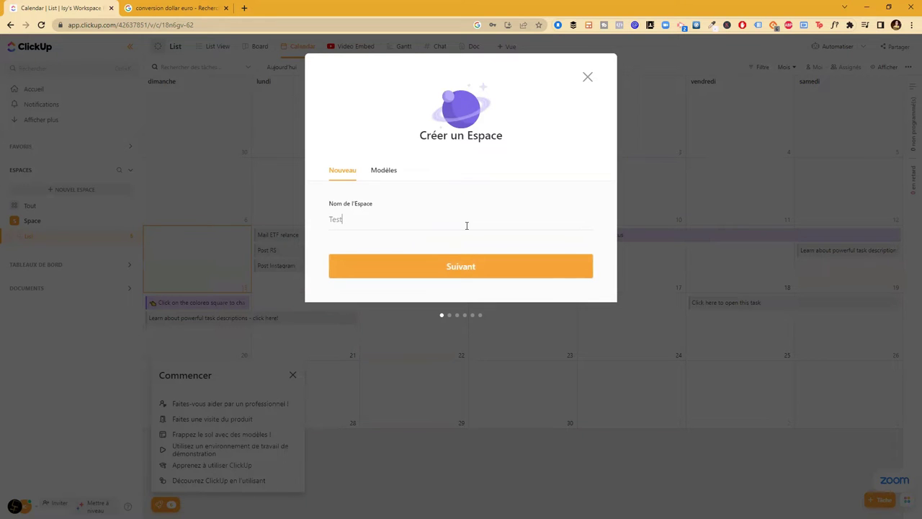
click(469, 268)
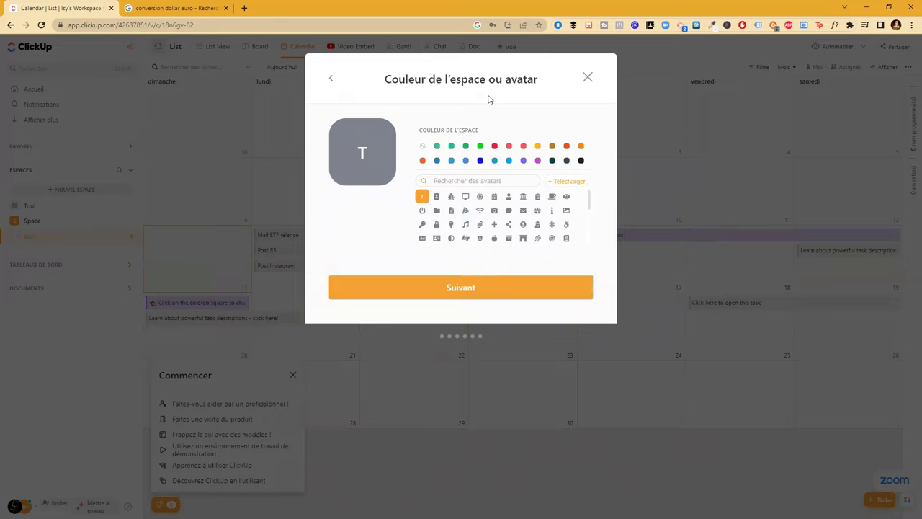
click(537, 147)
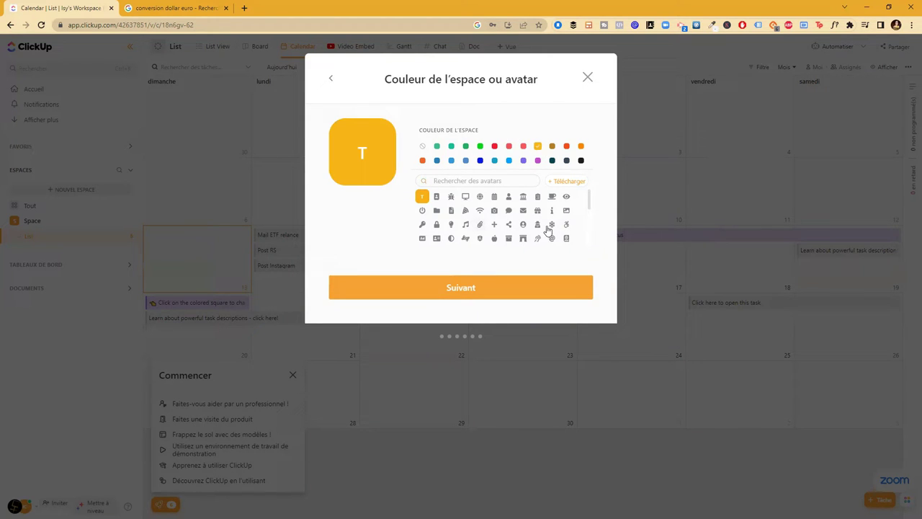
click(552, 195)
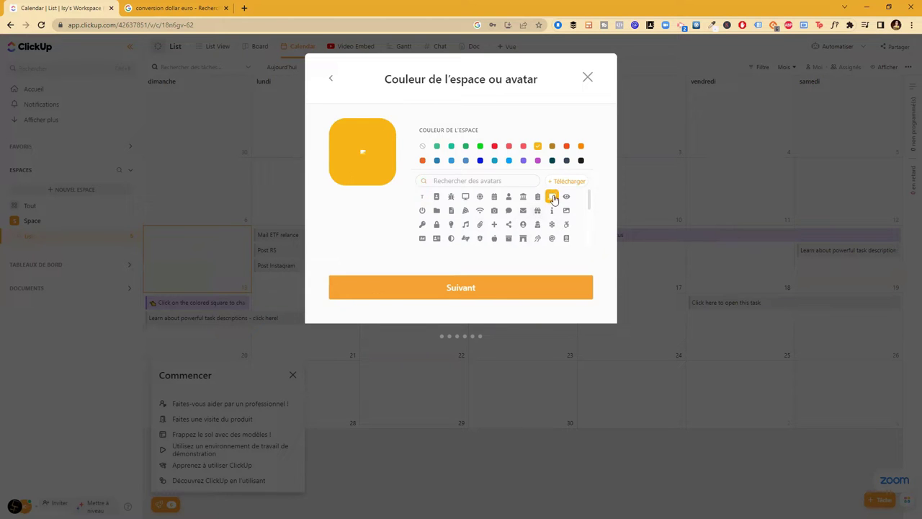
click(460, 289)
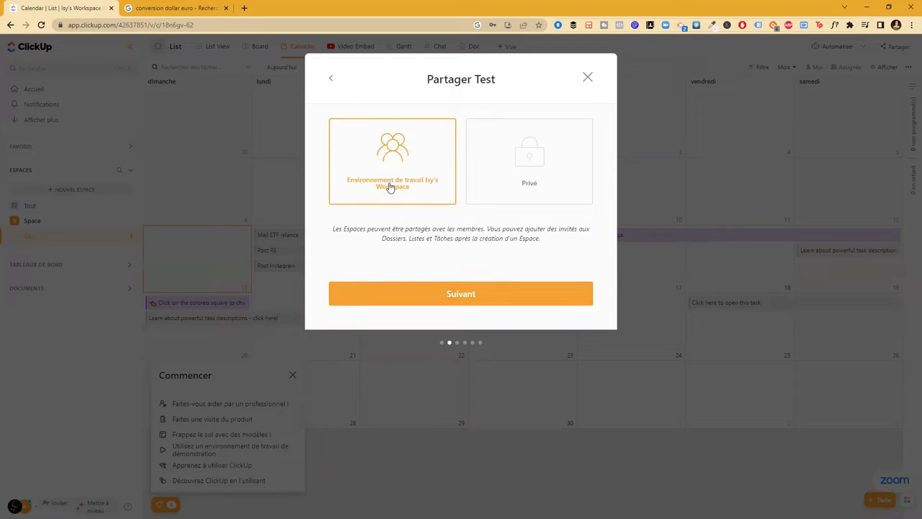
click(463, 294)
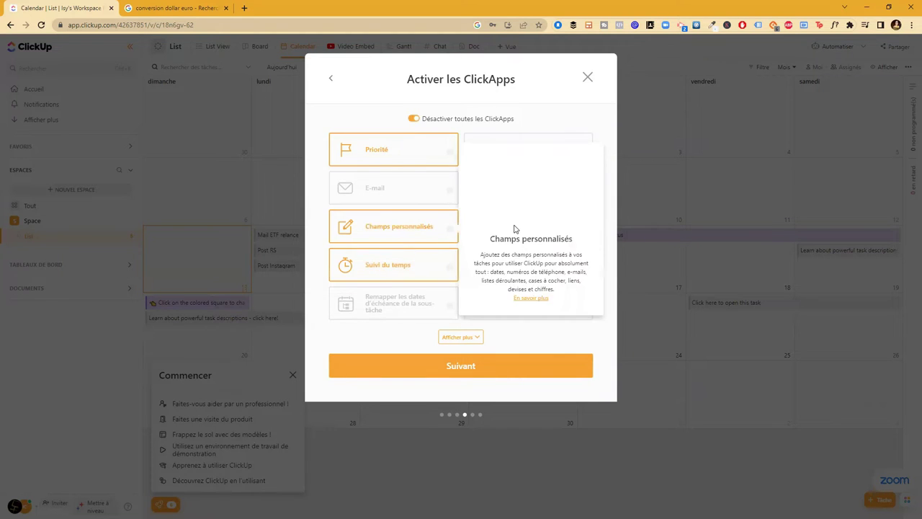
click(467, 366)
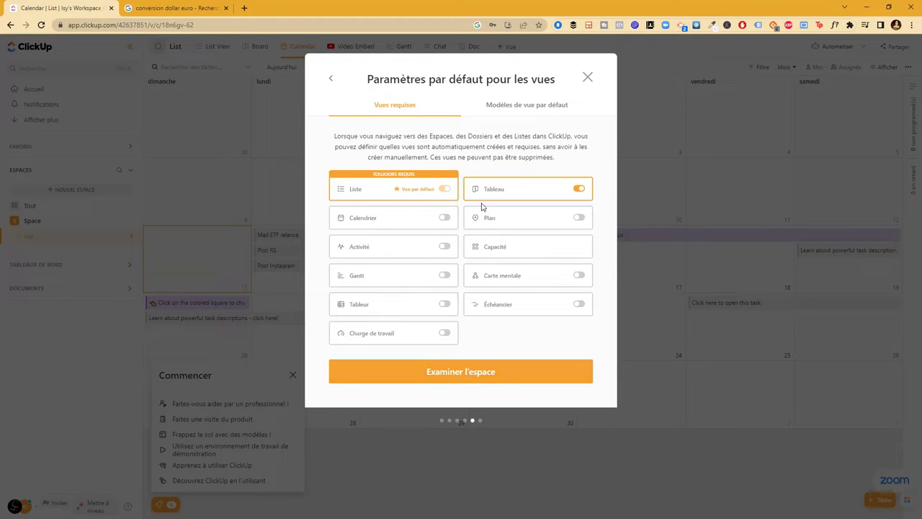
Make Calendrier, Activité, Gantt, Tableur and Charge de travail required views.
click(446, 219)
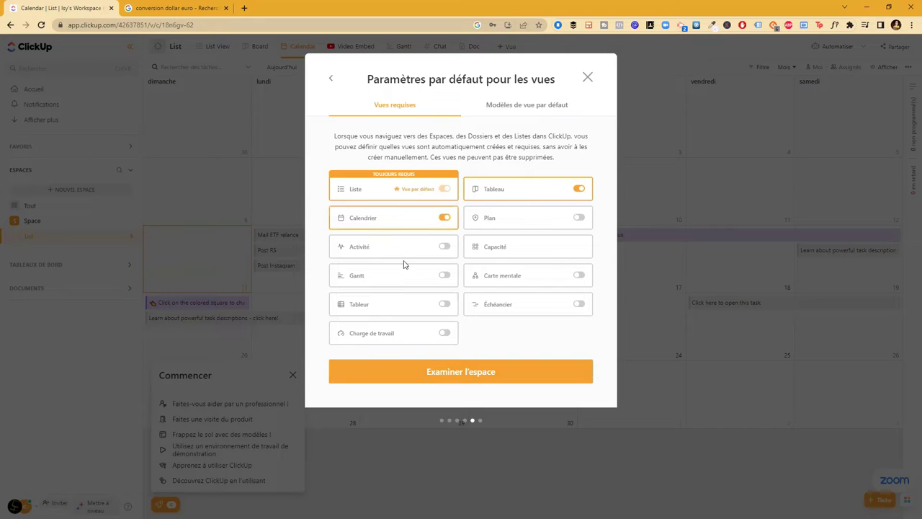
click(447, 245)
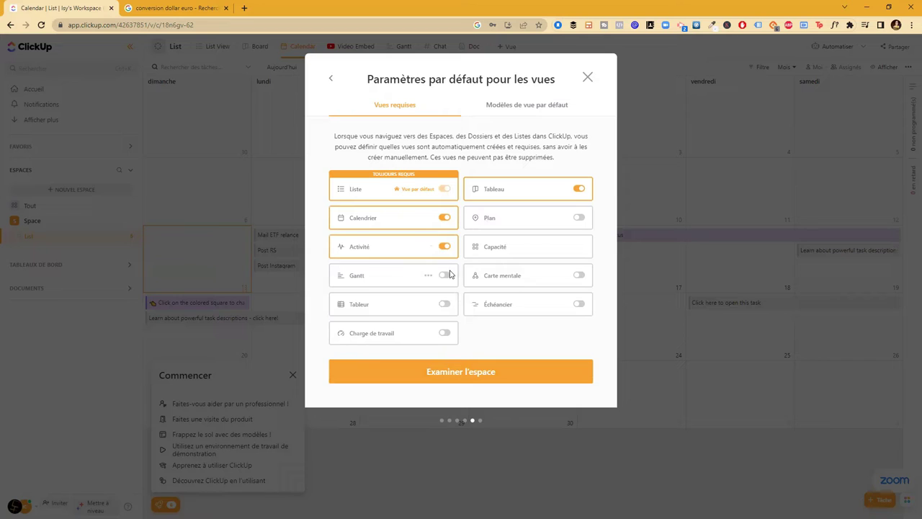
click(445, 276)
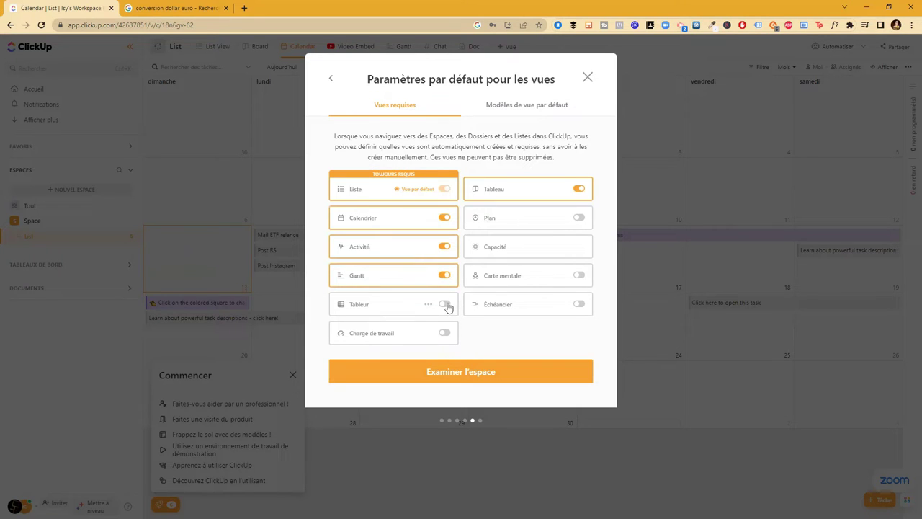
click(445, 306)
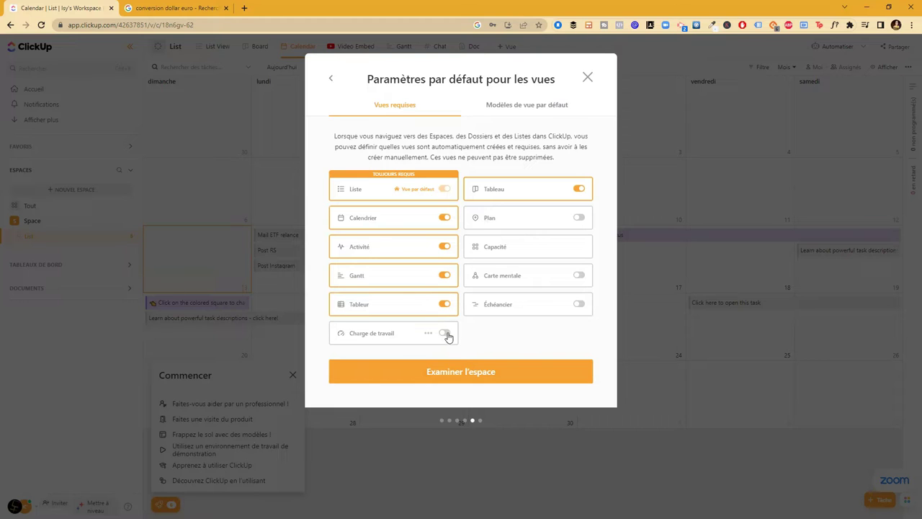
click(445, 334)
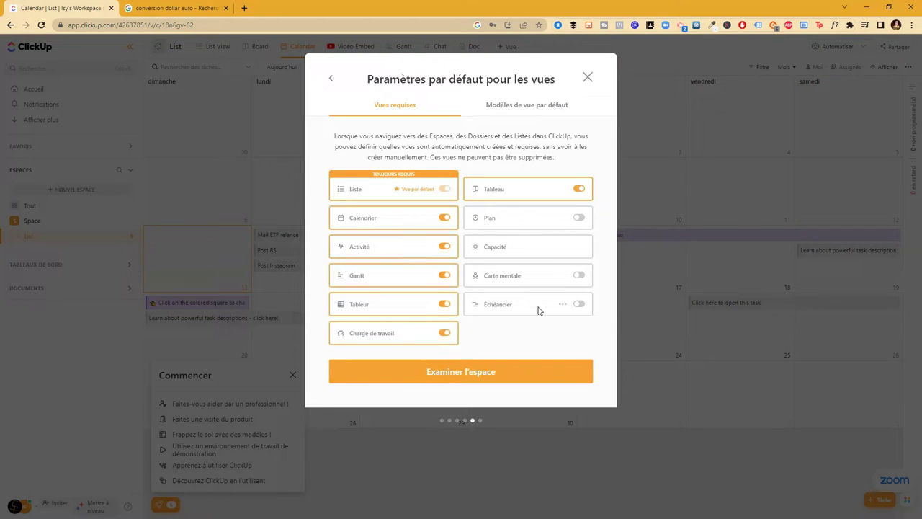
Also require Échéancier, review the summary and create the Test space.
click(580, 305)
click(473, 372)
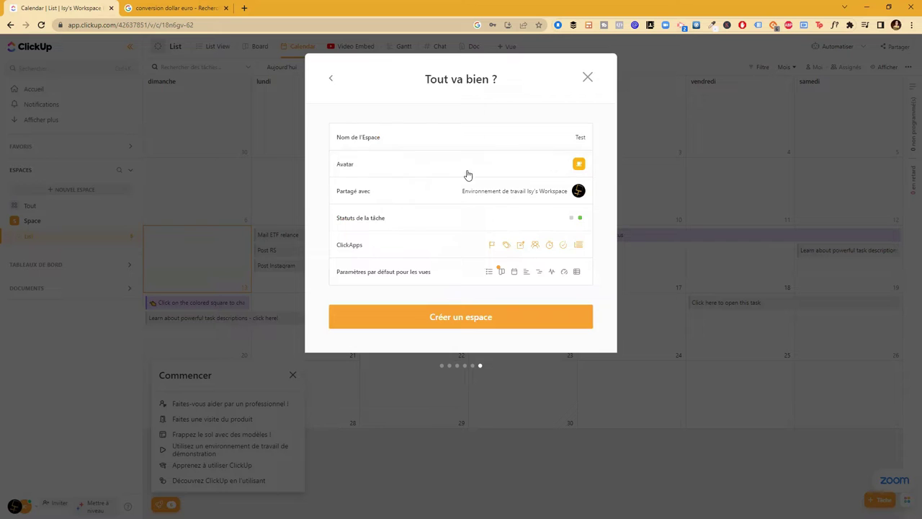
click(469, 316)
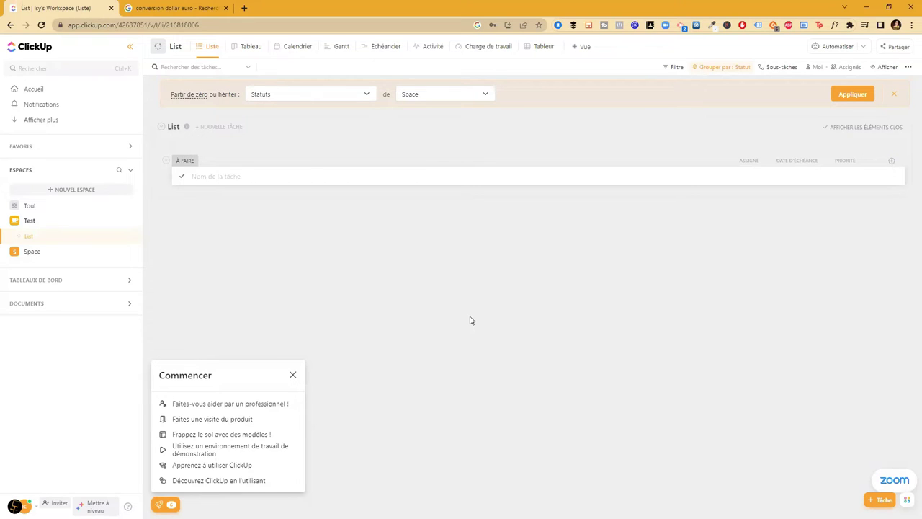
Add a task named 'Mails ETF' to the Test space's List.
click(234, 177)
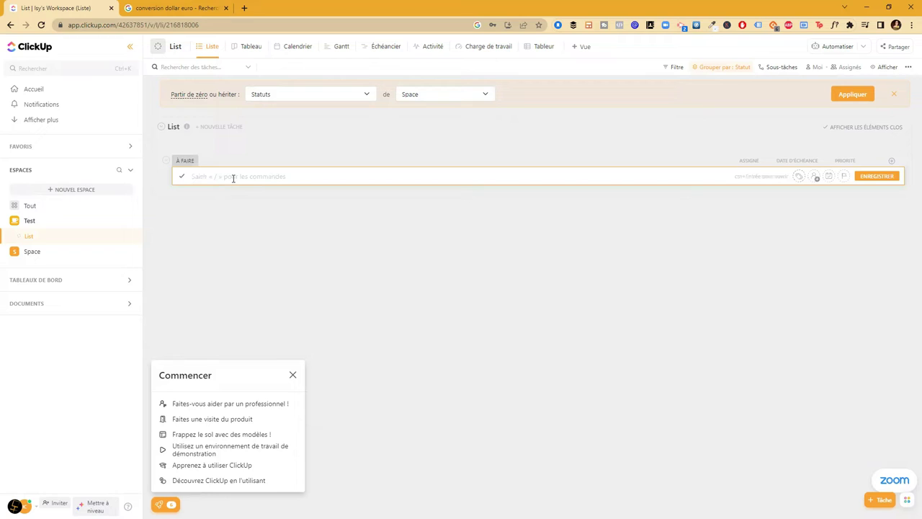
text(4)
key(BackSpace)
text(Mails ETF)
click(787, 162)
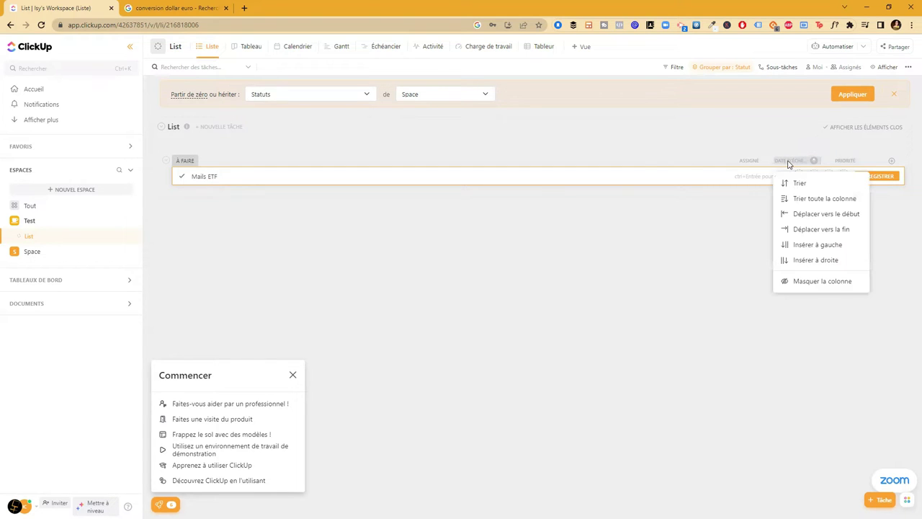
click(788, 165)
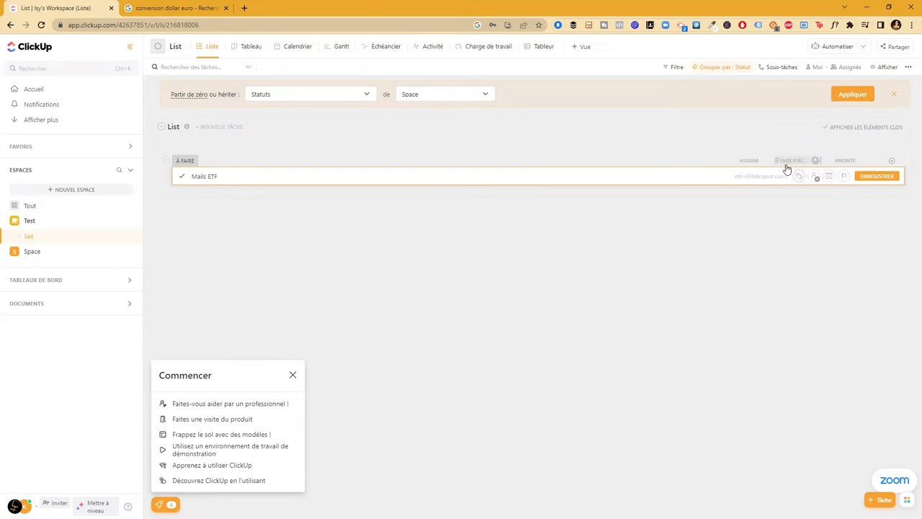
click(863, 179)
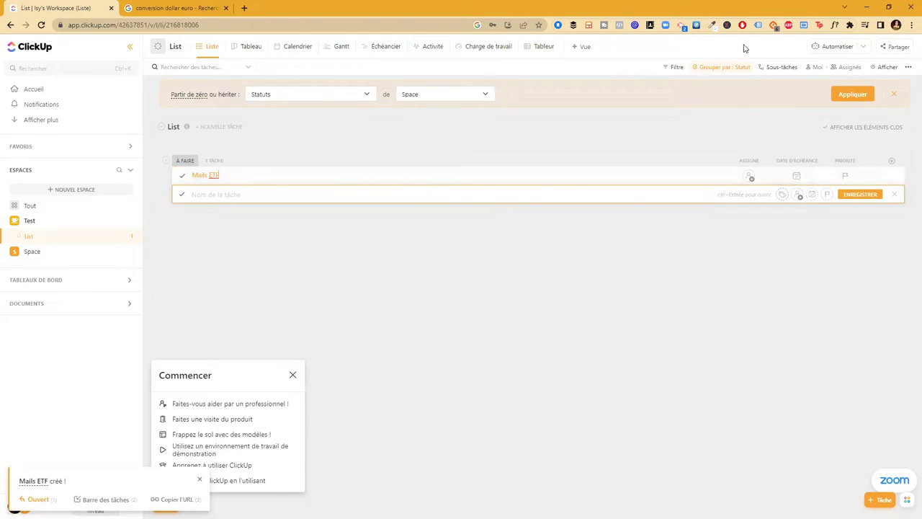
Make Mails ETF due tomorrow and assign it to yourself.
click(797, 176)
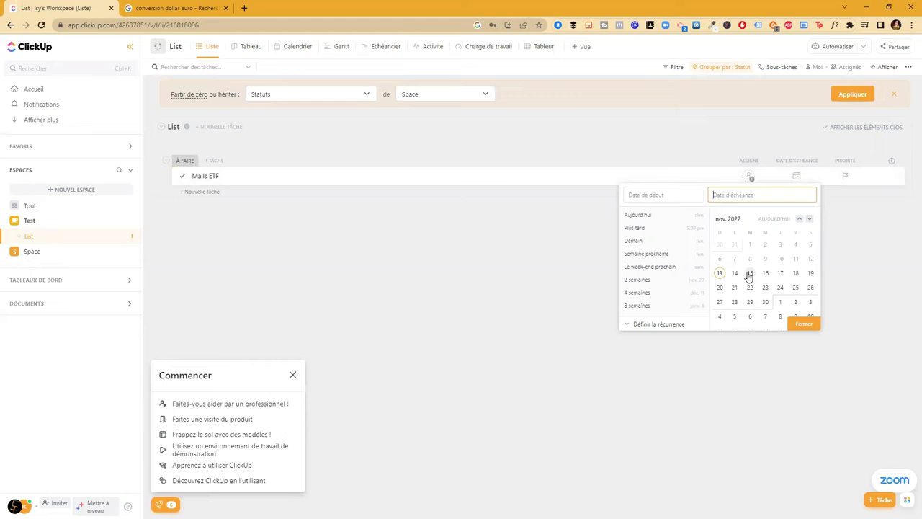
click(735, 275)
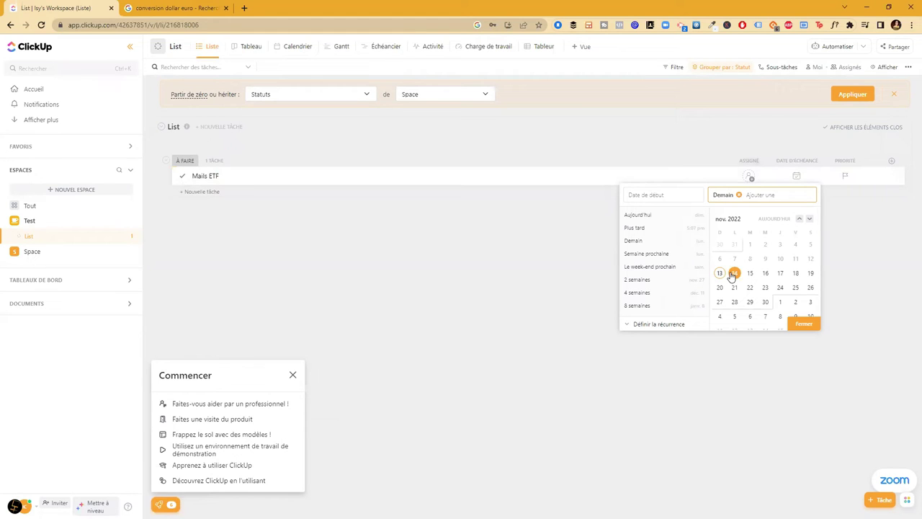
click(800, 329)
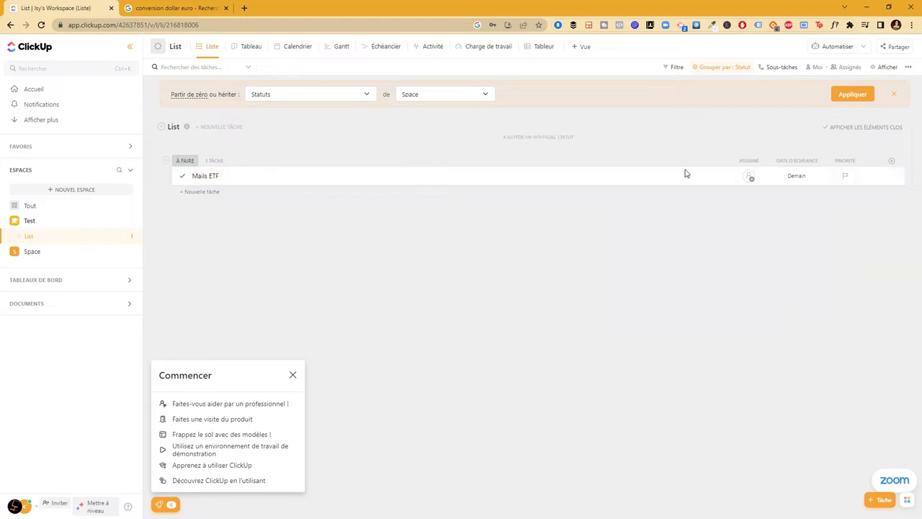
click(751, 179)
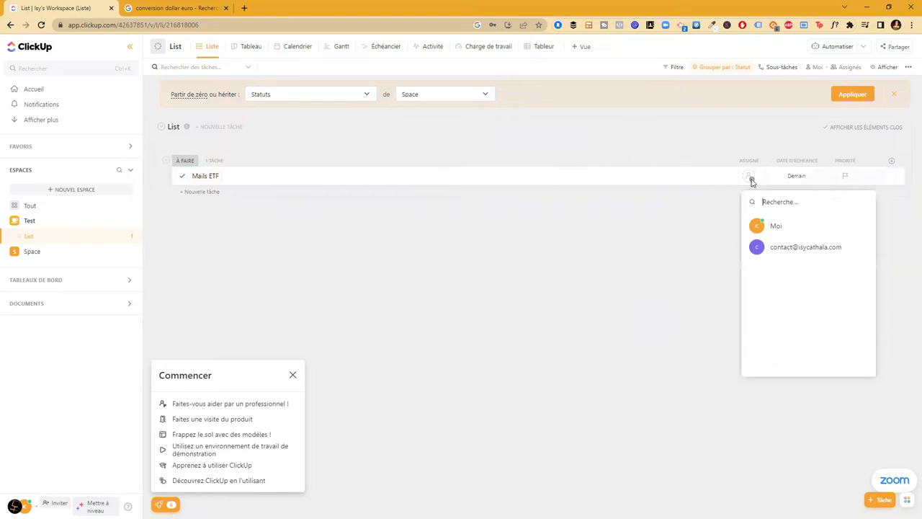
click(774, 228)
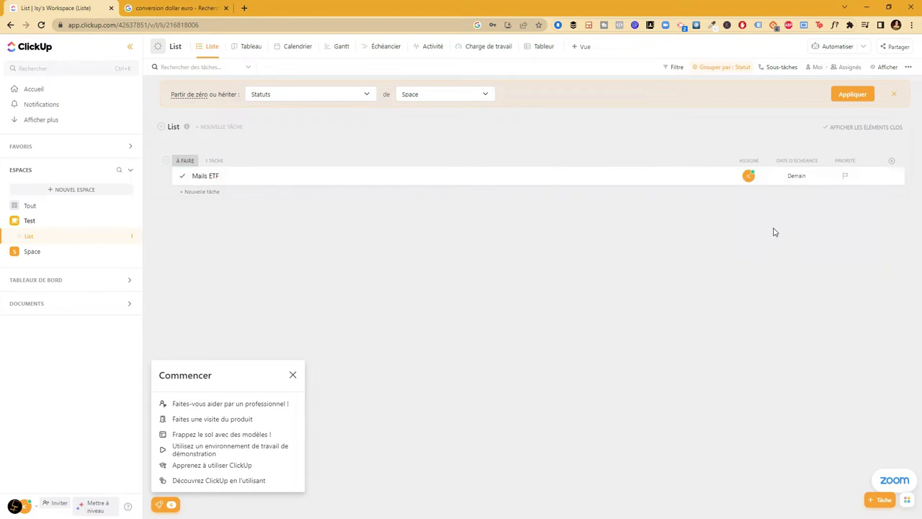
Set Mails ETF priority to Urgente and start a new task row.
click(845, 177)
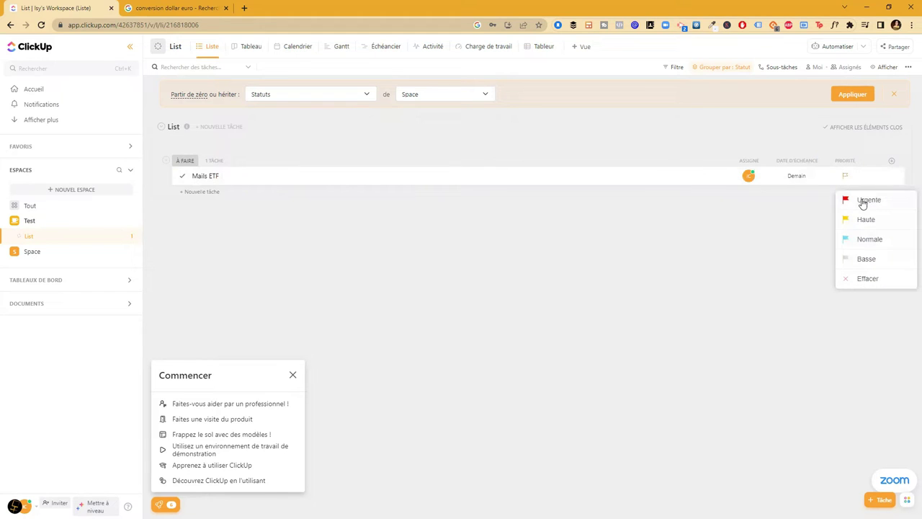
click(863, 201)
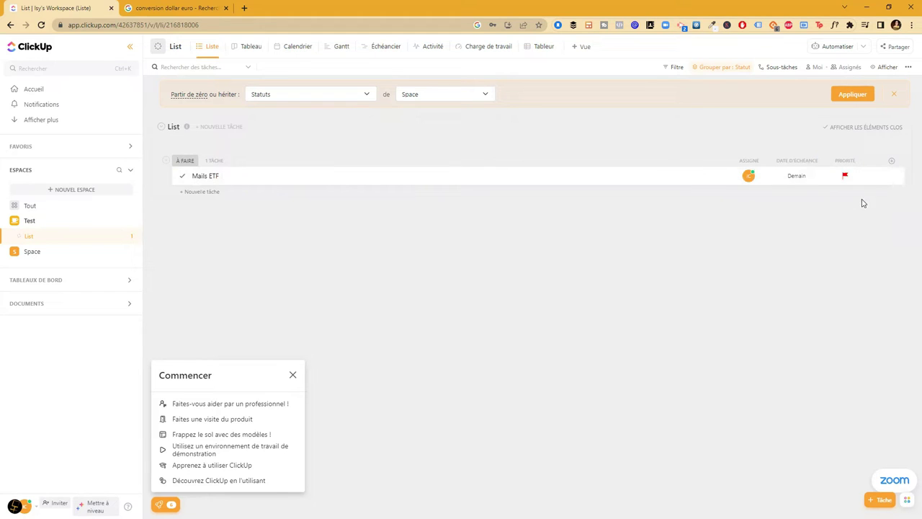
click(202, 192)
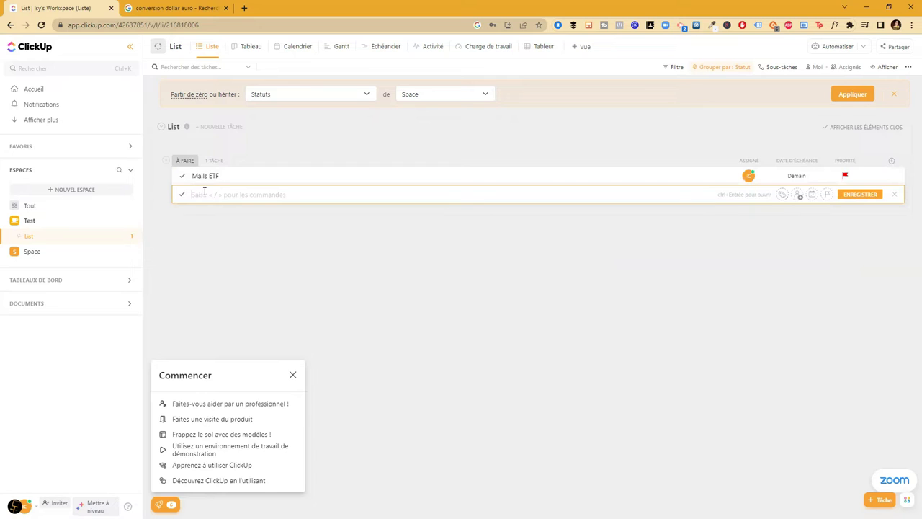
Add a task named 'Posts semaines 14/11' to the list.
text(P)
key(BackSpace)
text(Poste semaines 14/11)
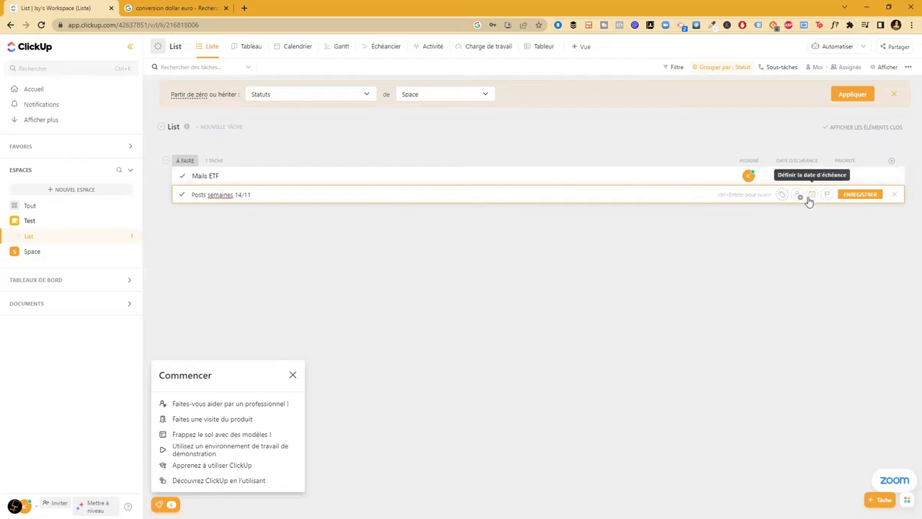
click(862, 196)
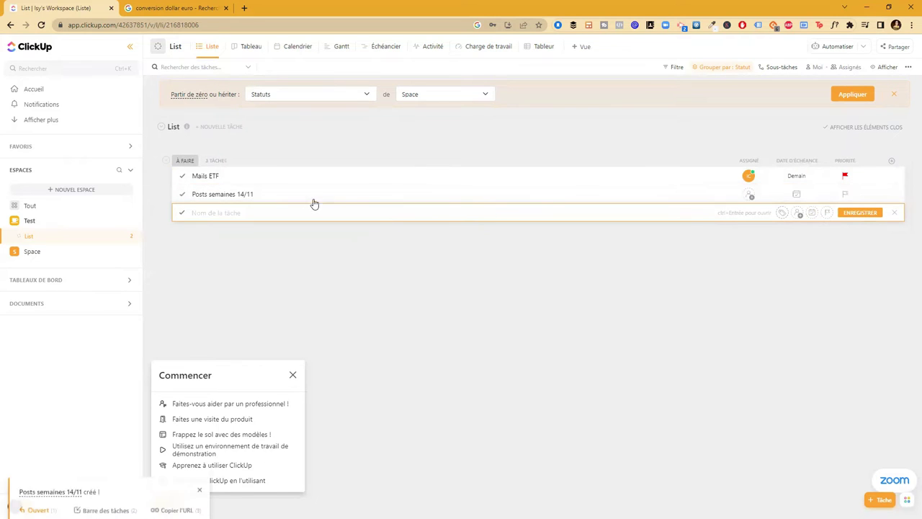
Add a task named 'Youtube' below it.
click(256, 213)
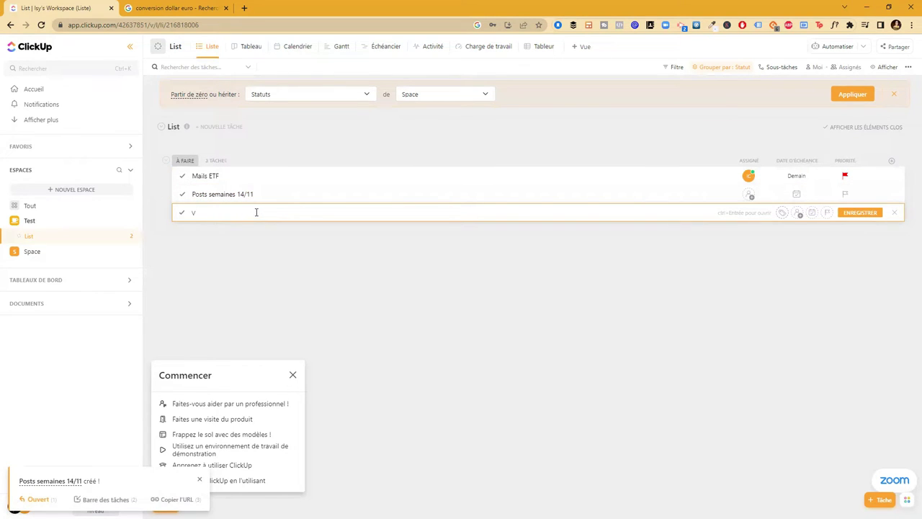
text(V)
key(Return)
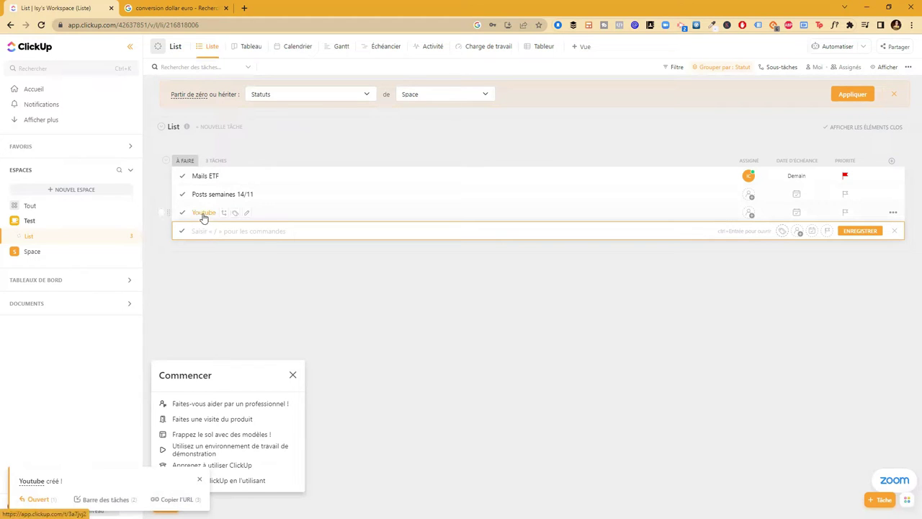
Assign Youtube to yourself and make it due Thursday 17 November.
click(750, 214)
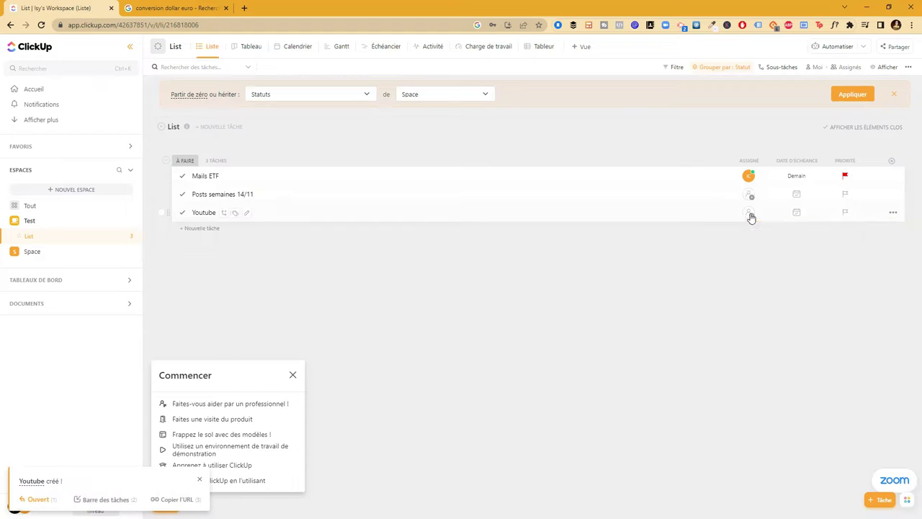
click(775, 264)
key(Escape)
click(796, 212)
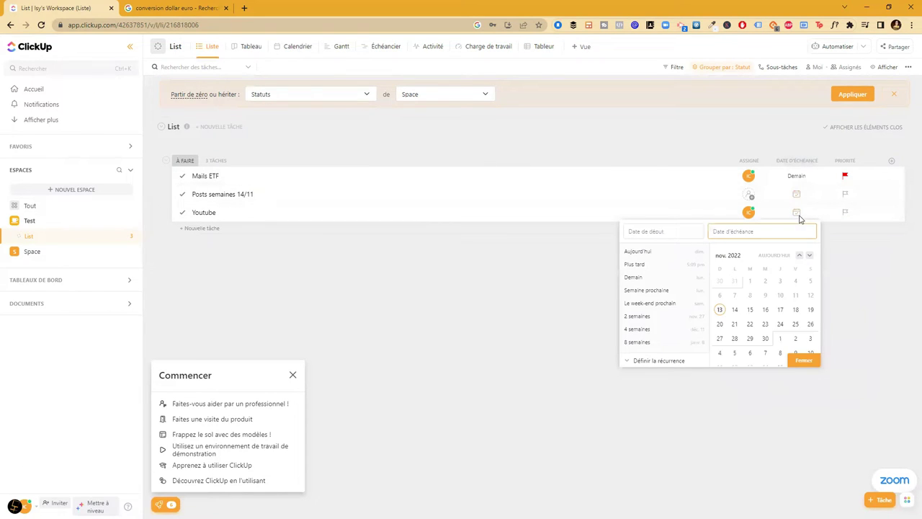
click(780, 310)
click(803, 360)
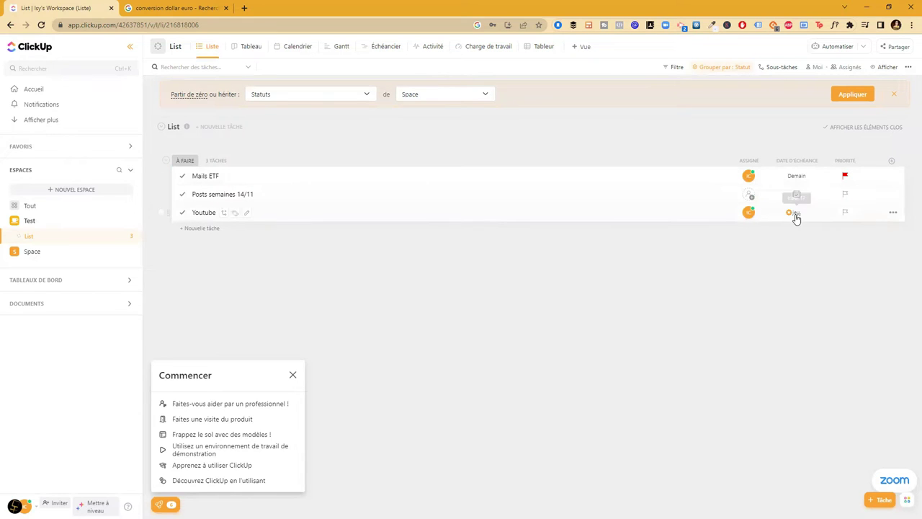
Give Youtube Haute priority and open its task details.
click(844, 214)
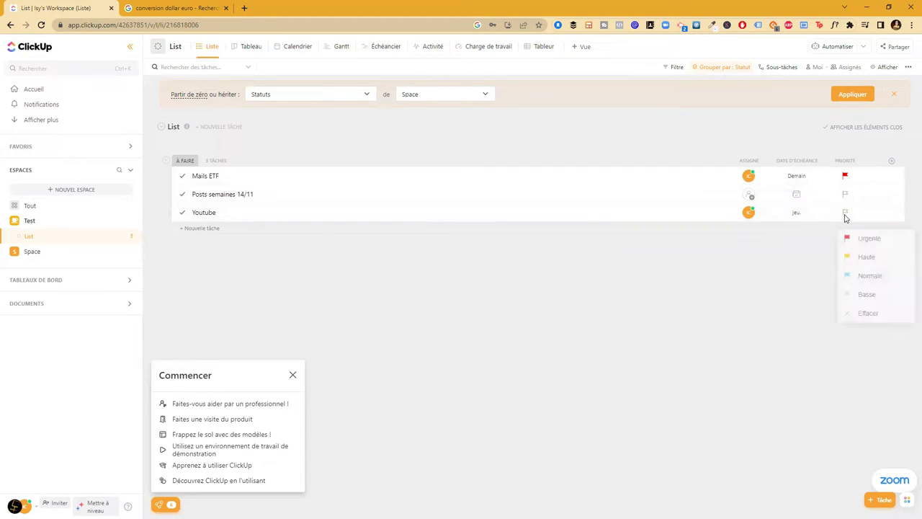
click(863, 256)
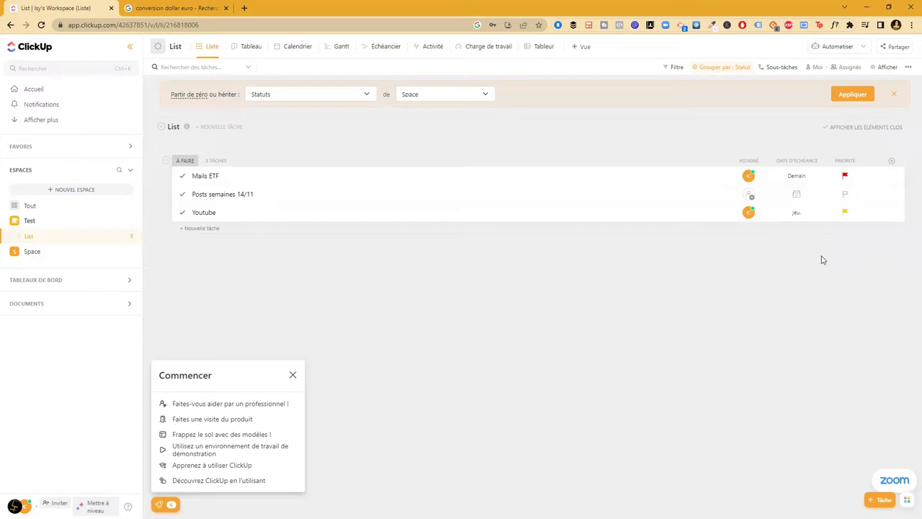
click(203, 215)
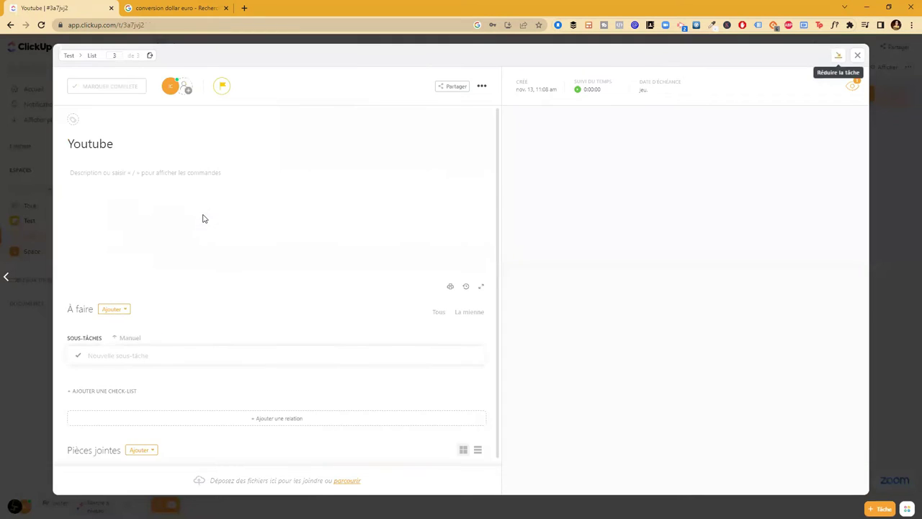
Write the Youtube description '4 Videos :' with a '- tutos Clickup' line, then start a new subtask.
click(86, 178)
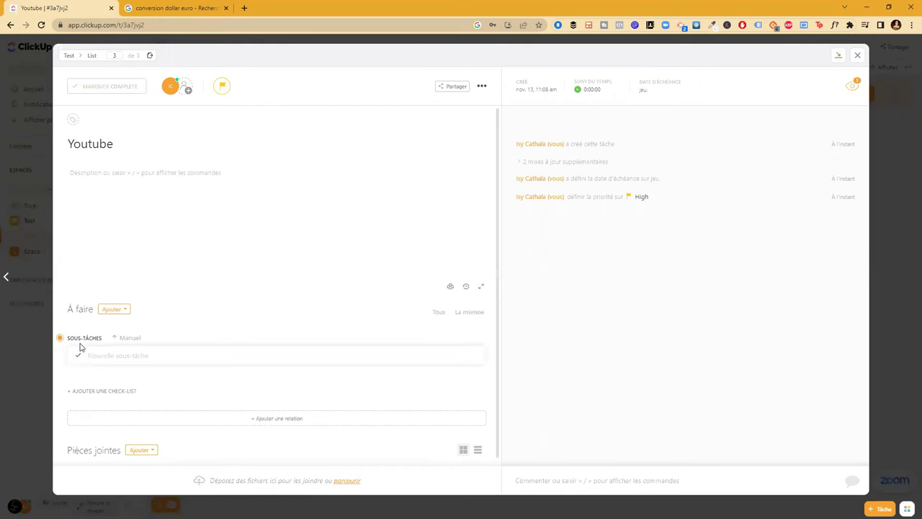
click(110, 355)
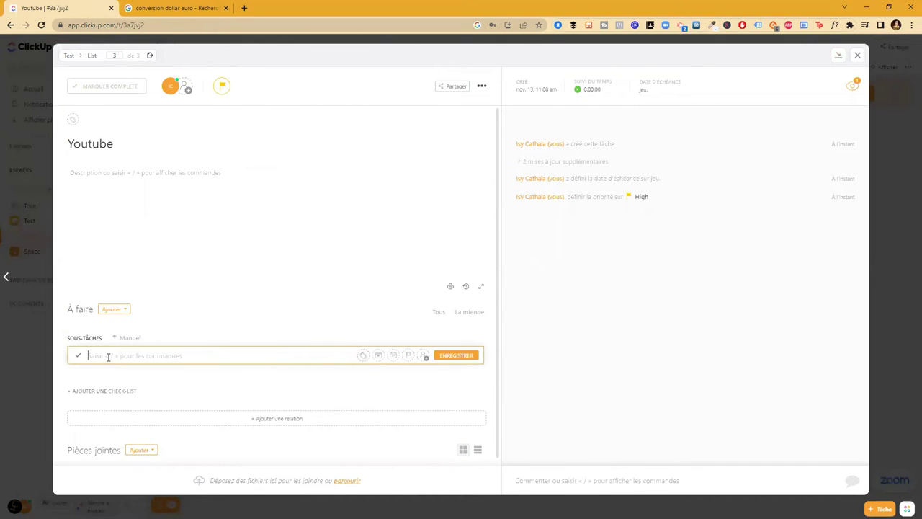
click(86, 168)
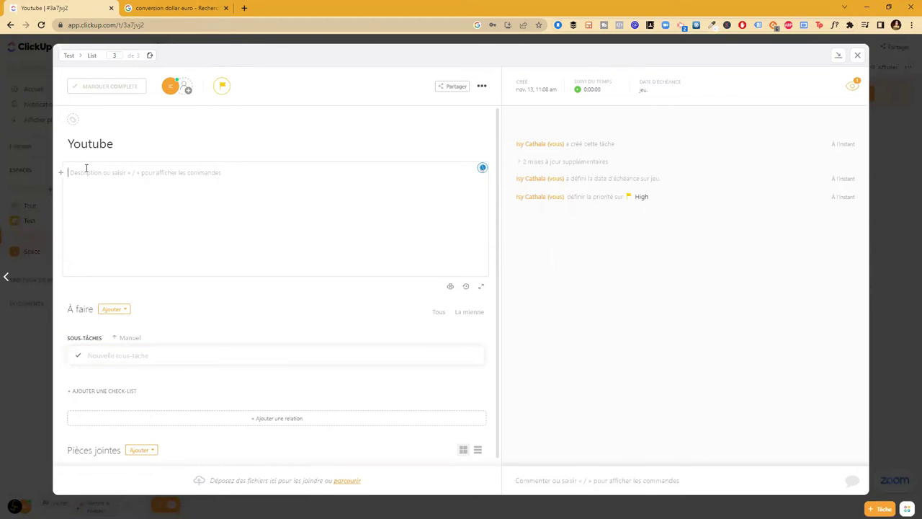
text(ml)
key(BackSpace)
key(BackSpace)
text(4 Videos :)
key(Return)
text(- )
text(tutos)
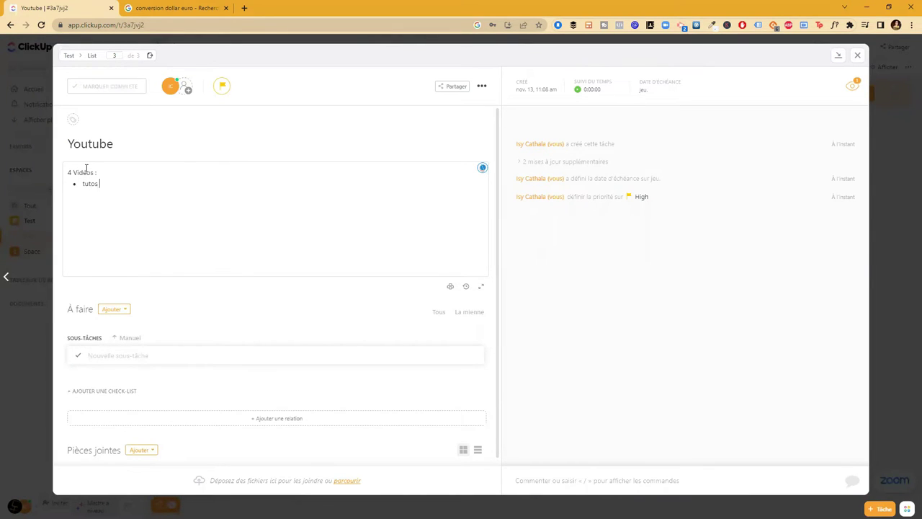
text( Clickup)
click(91, 355)
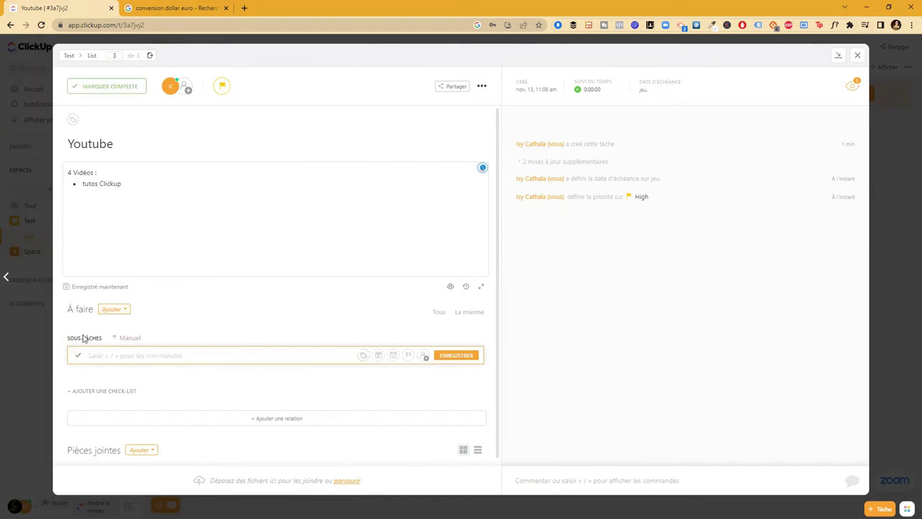
Add subtasks 'Tournée Video clickup', 'monter video clickup', 'faire la miniature CUP' and 'Programmer vidéo CLICKUP'.
text(Tournée Video clickup)
key(Return)
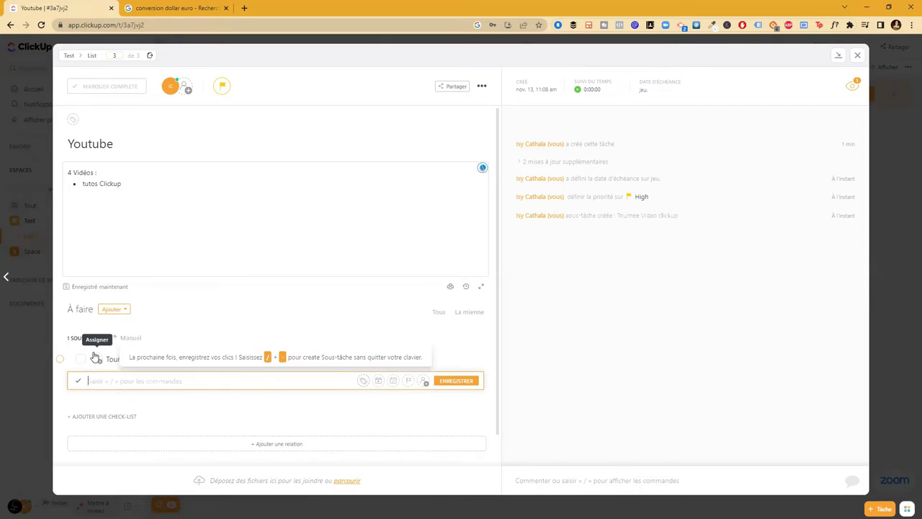
text(monter video )
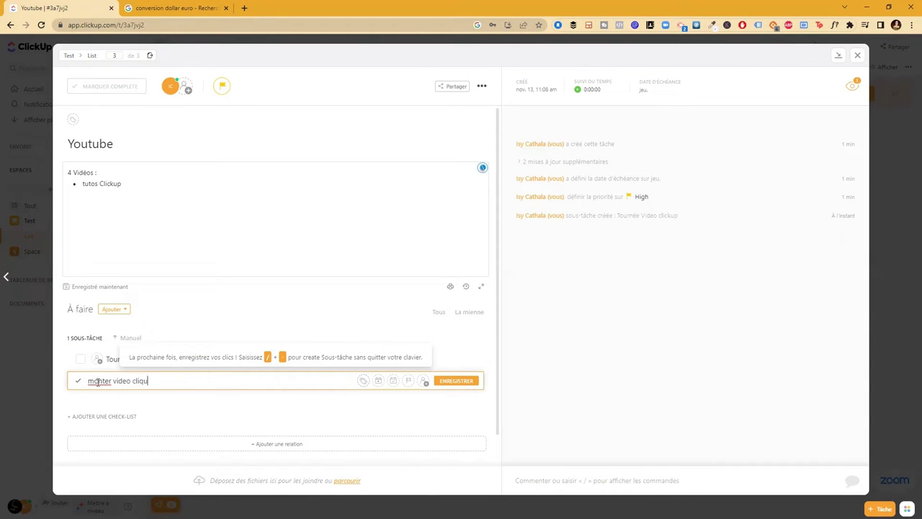
text(clickup)
key(Return)
text(faire la miniature CUP)
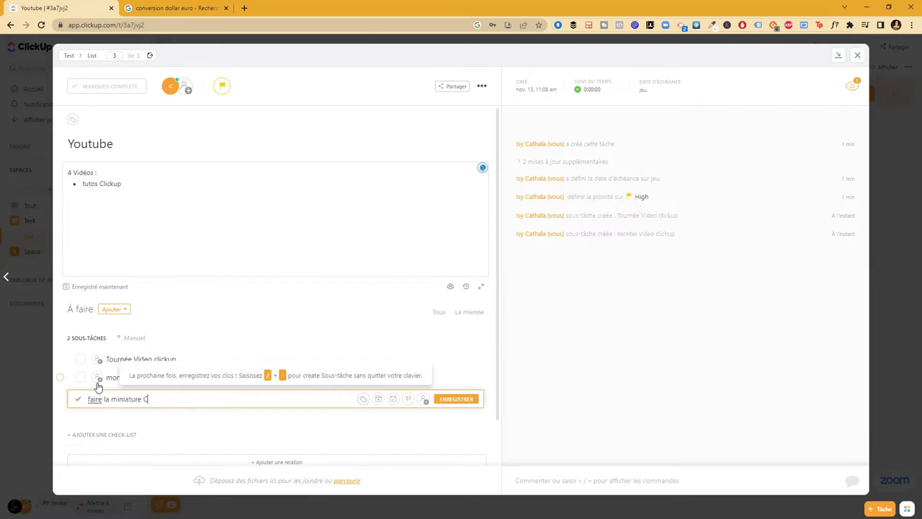
key(Return)
text(Programmer vidéo CLICKUP)
key(Return)
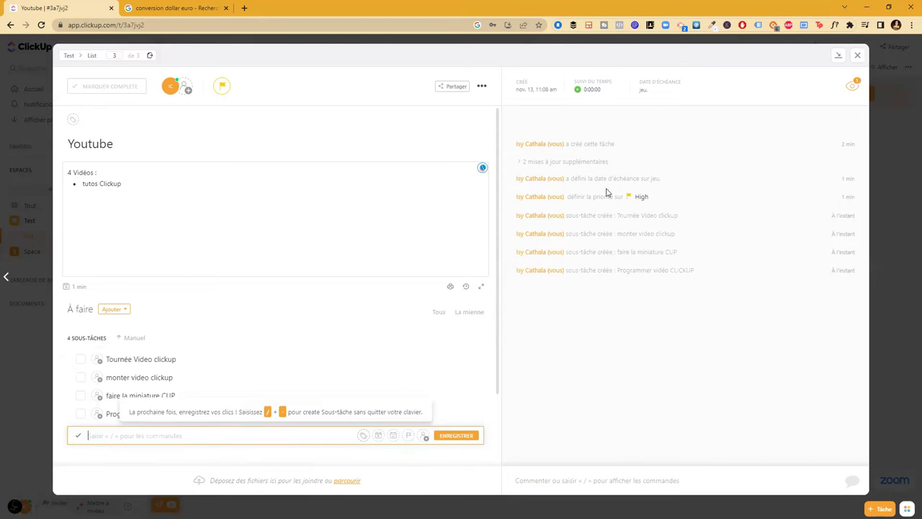
Close the Youtube task details to return to the Test List.
drag(500, 211, 498, 332)
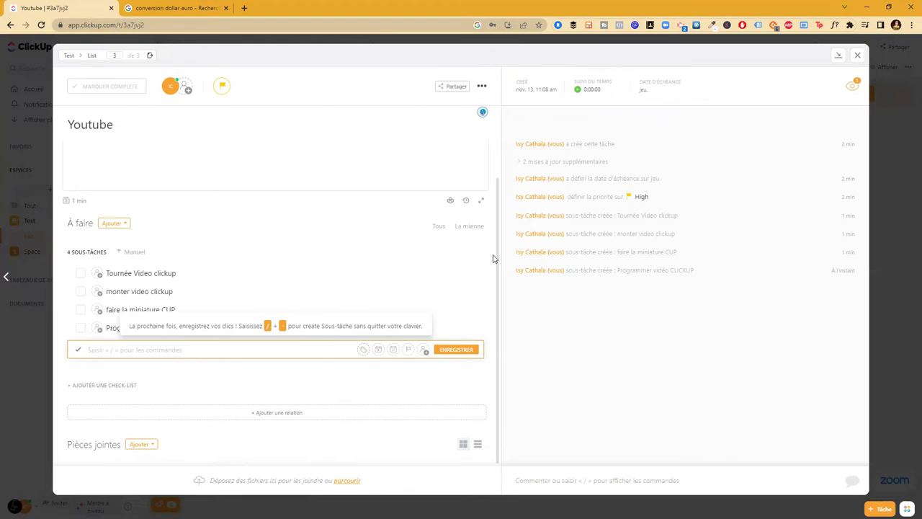
drag(497, 257, 513, 310)
click(855, 54)
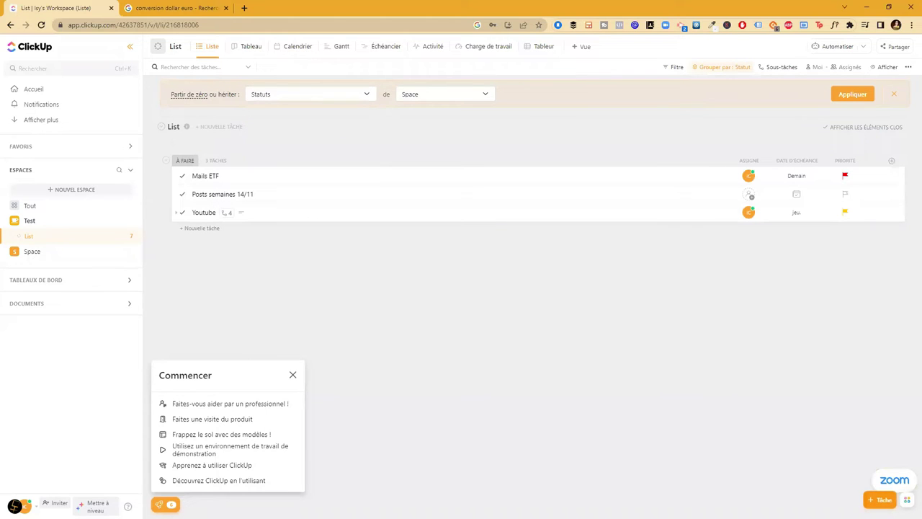
Create the task 'Lancement IP' in the Test List and open its details.
click(200, 229)
text(Lancement)
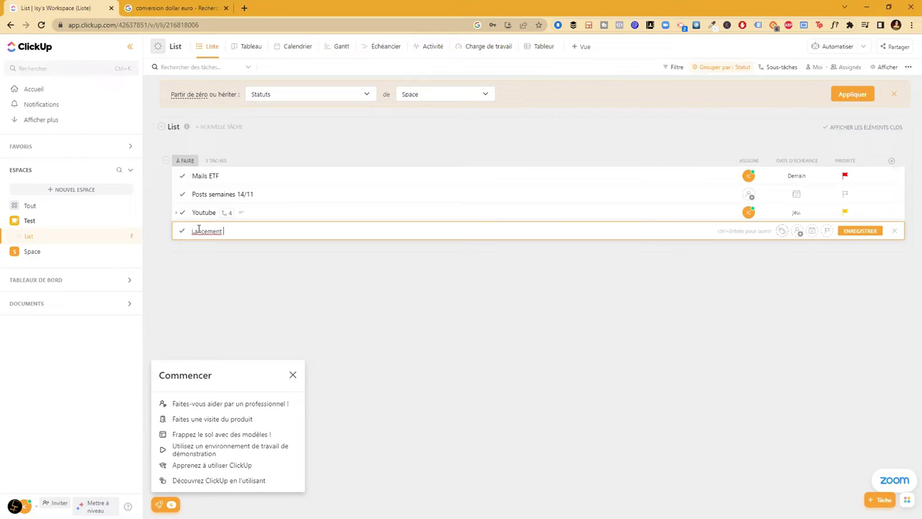
text( IP)
click(867, 232)
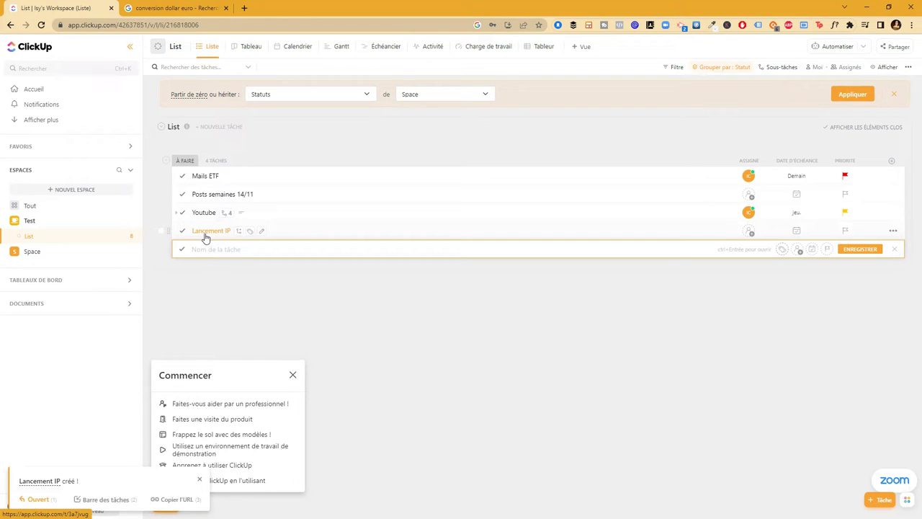
click(201, 232)
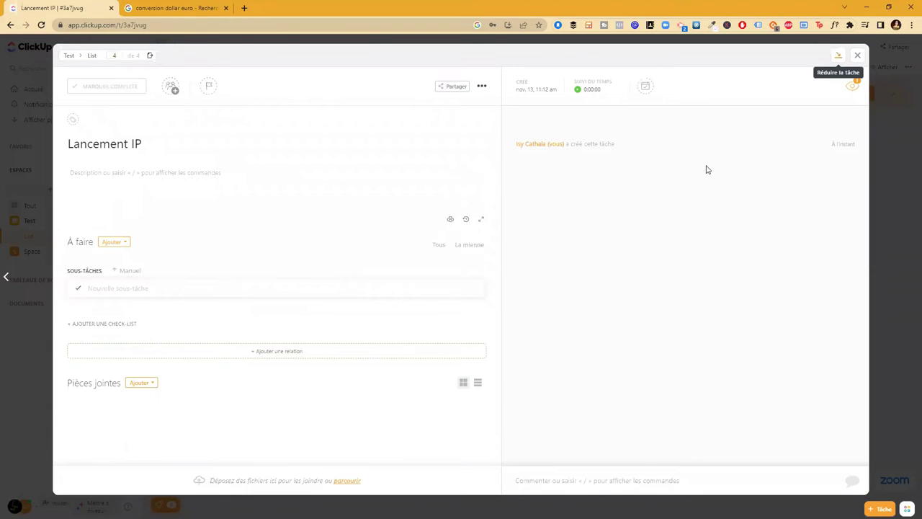
Leave the Lancement IP subtask field empty and close the task details.
click(428, 289)
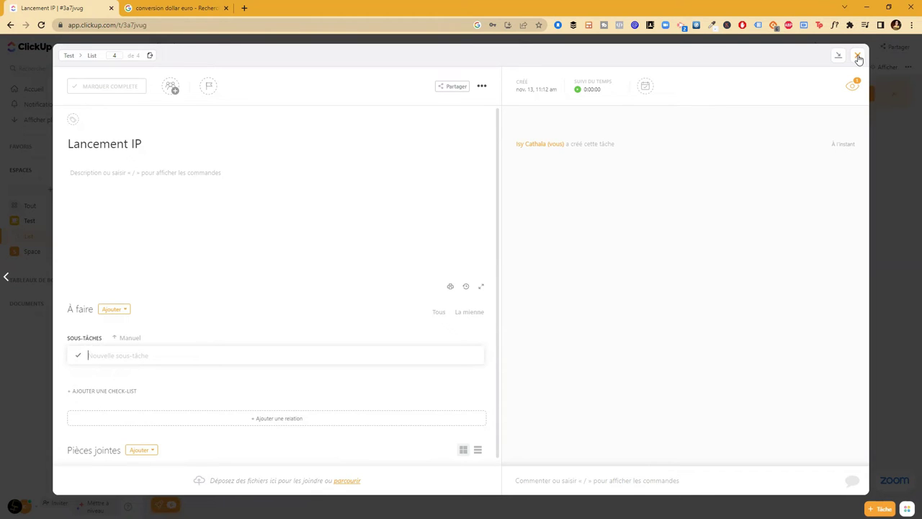
click(858, 59)
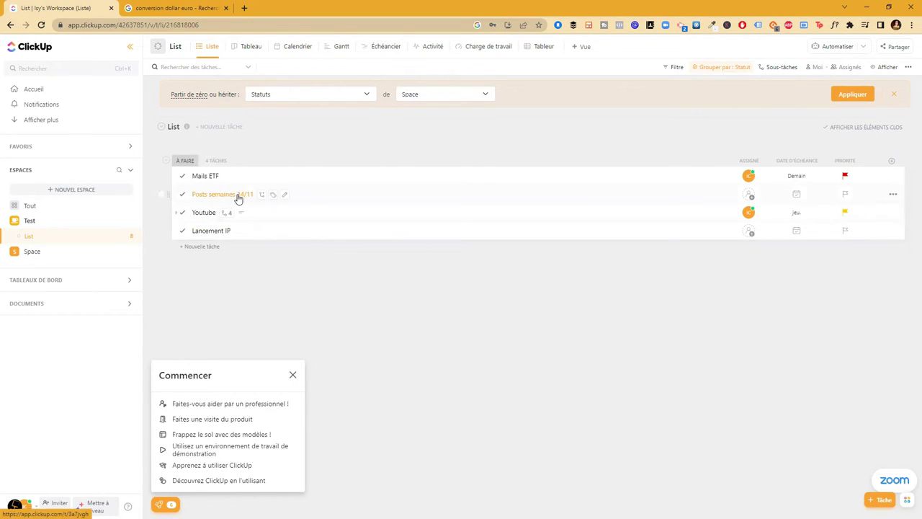
Set the due date of 'Posts semaines 14/11' to 15 November.
click(797, 195)
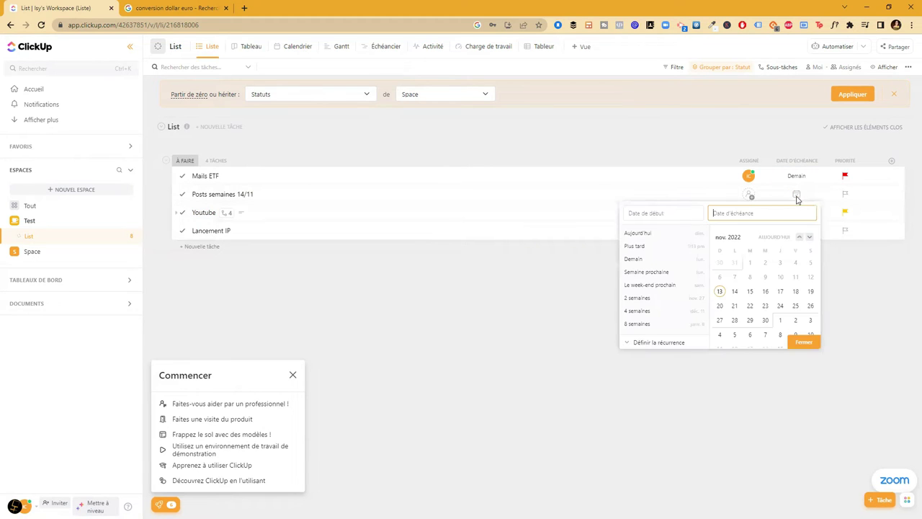
click(751, 292)
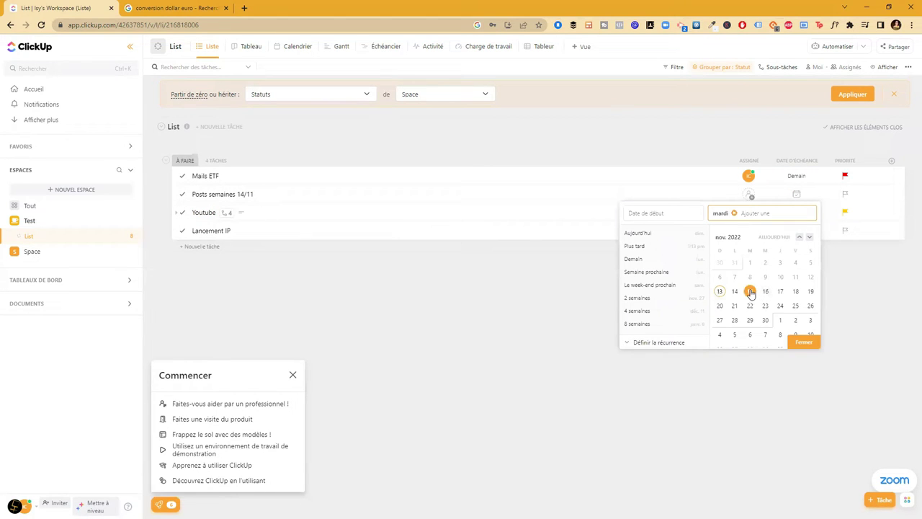
click(804, 343)
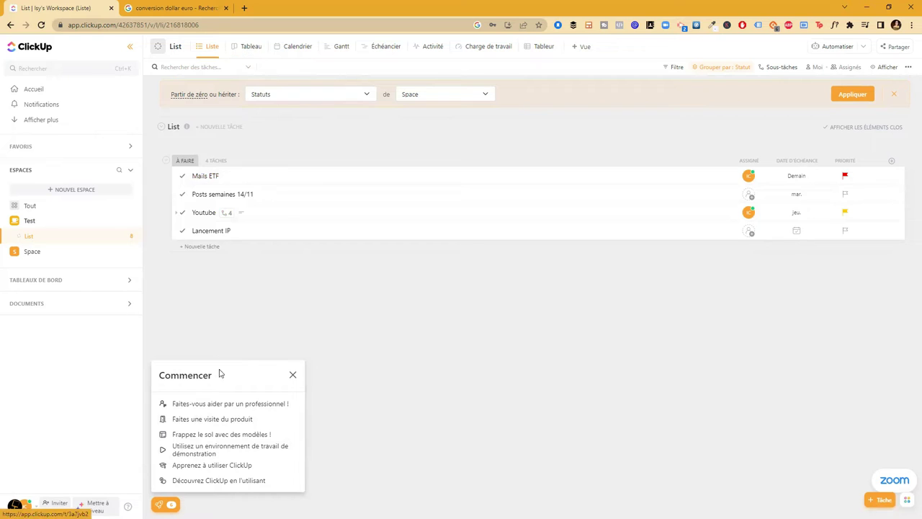
Switch to the Tableau board view and open the À FAIRE column's options menu.
click(248, 46)
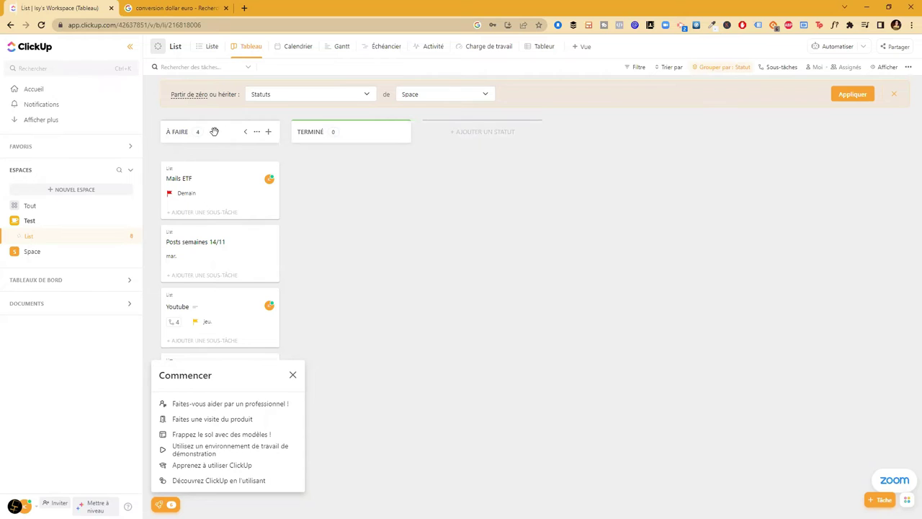
click(257, 134)
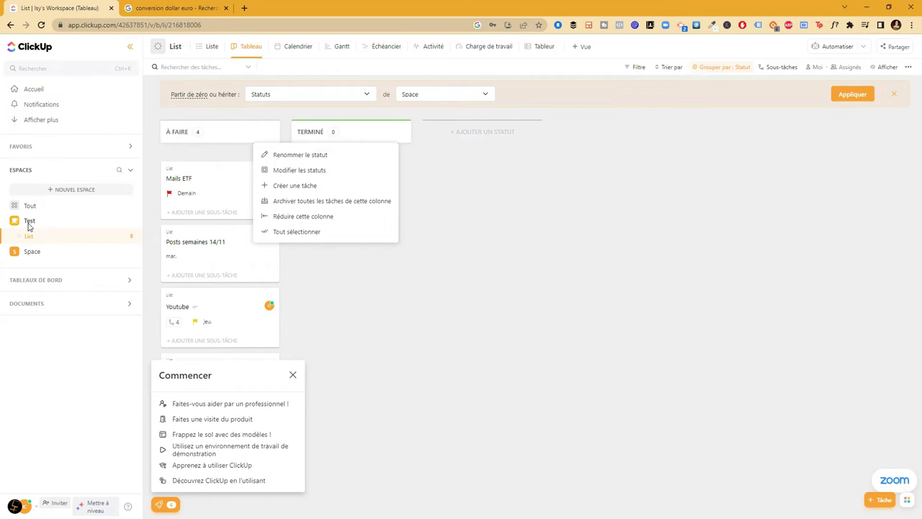
click(33, 224)
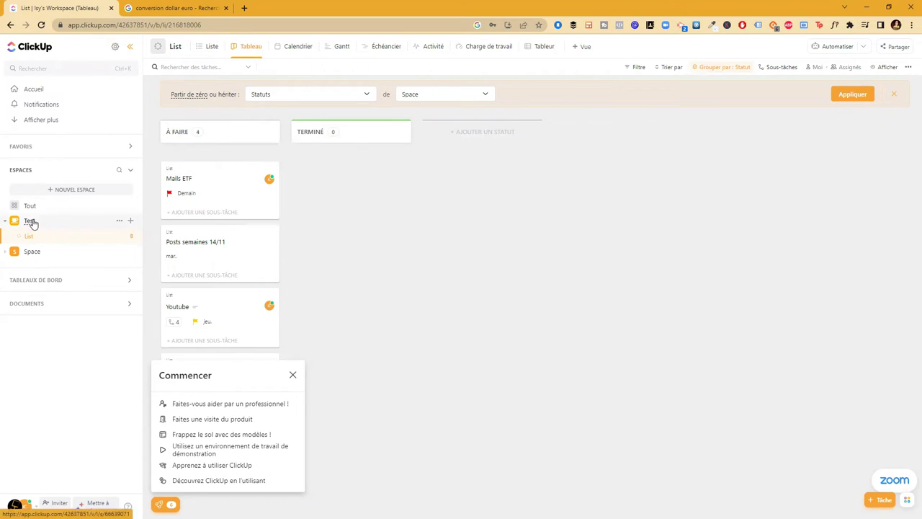
click(122, 221)
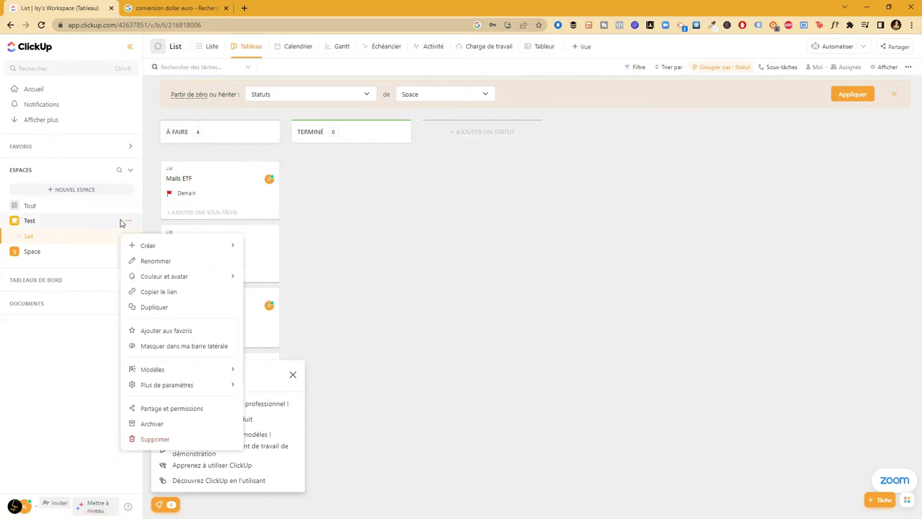
click(151, 261)
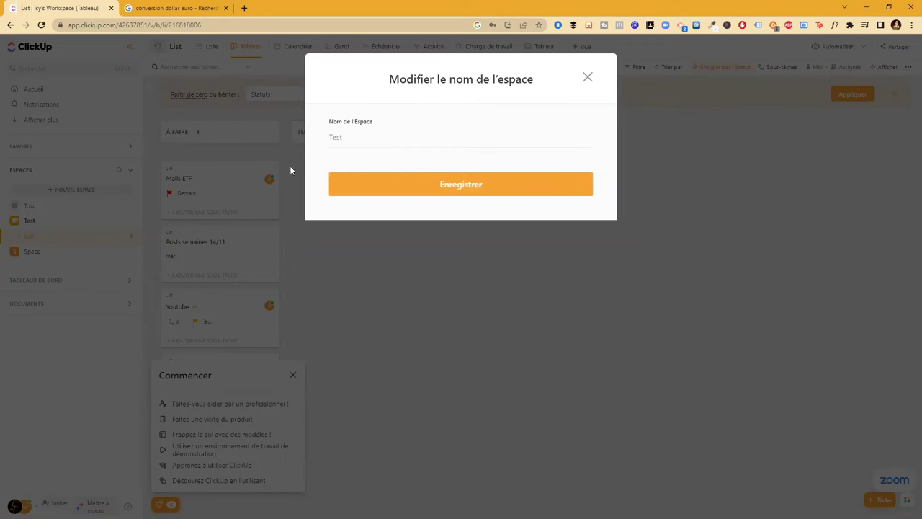
click(587, 77)
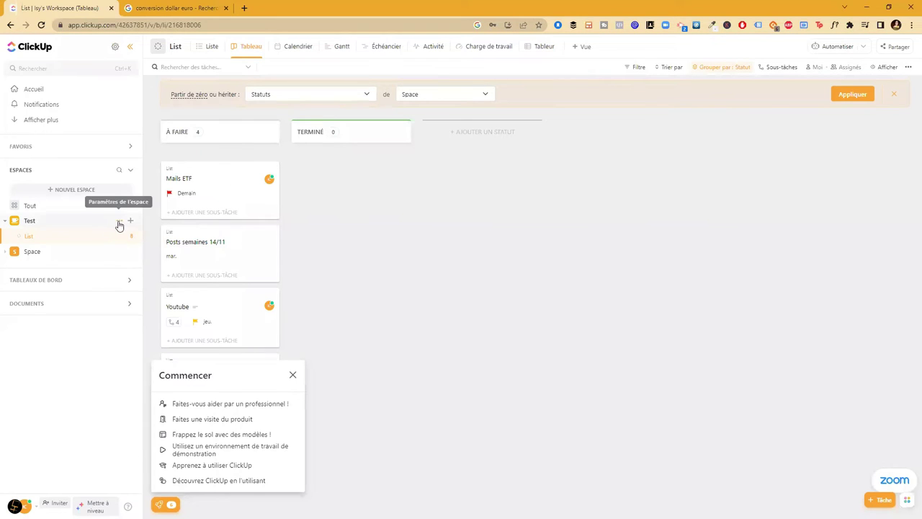
click(127, 221)
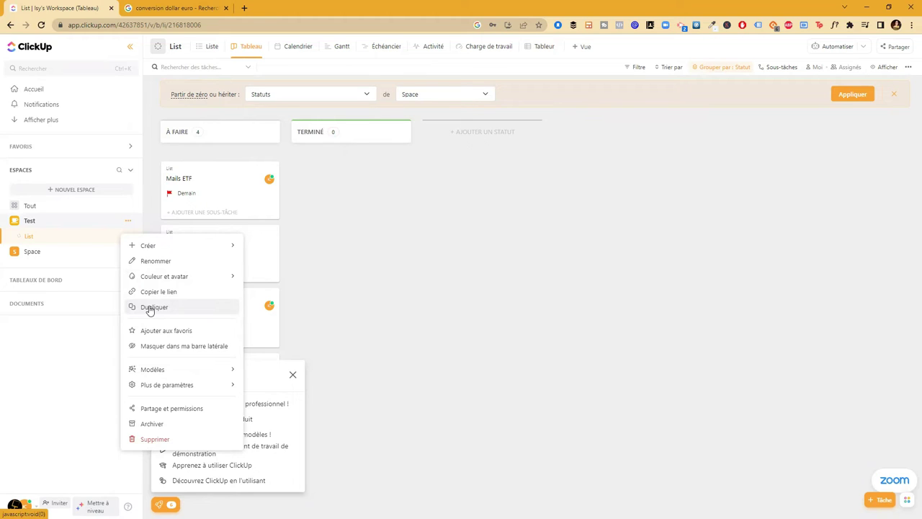
click(381, 200)
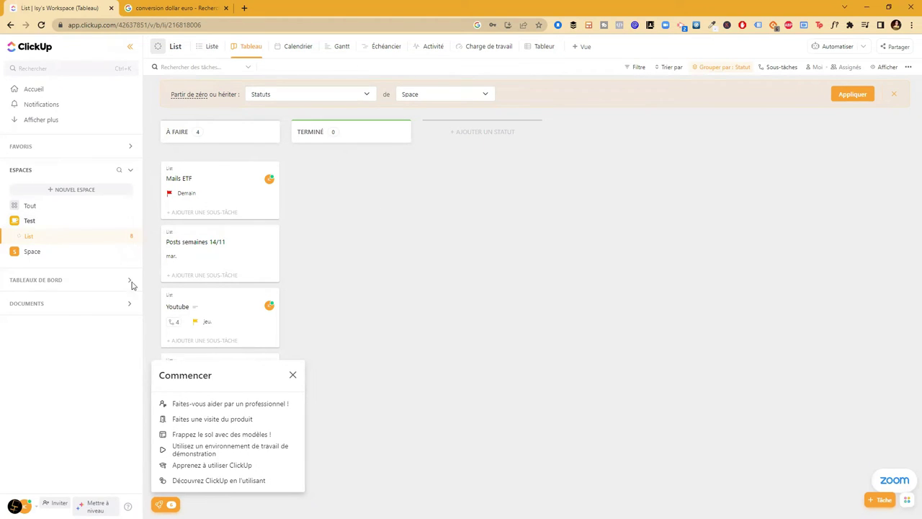
click(293, 49)
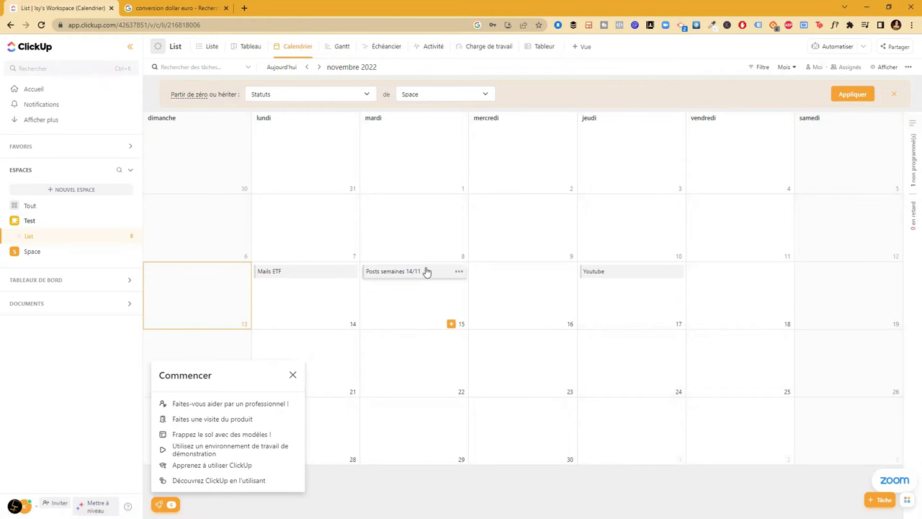
Show the tasks in the Gantt view with the time scale set to Mois/Jour.
click(341, 47)
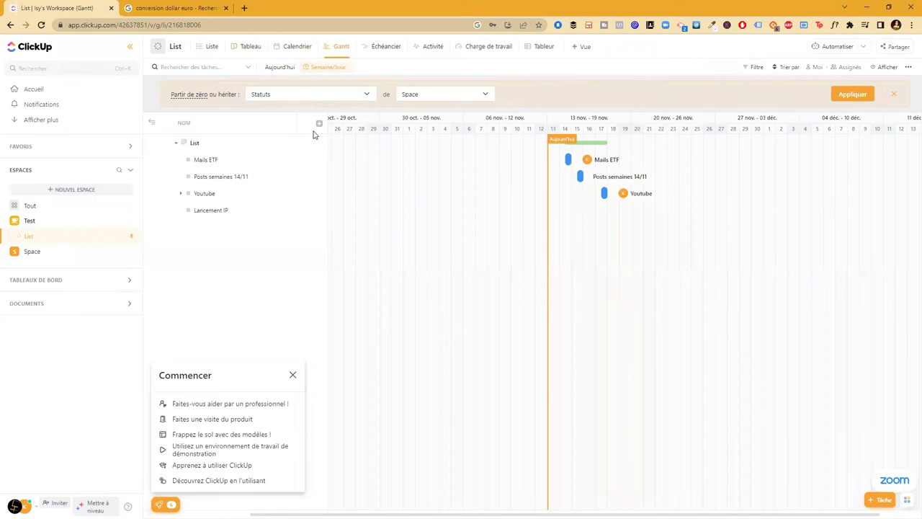
click(328, 66)
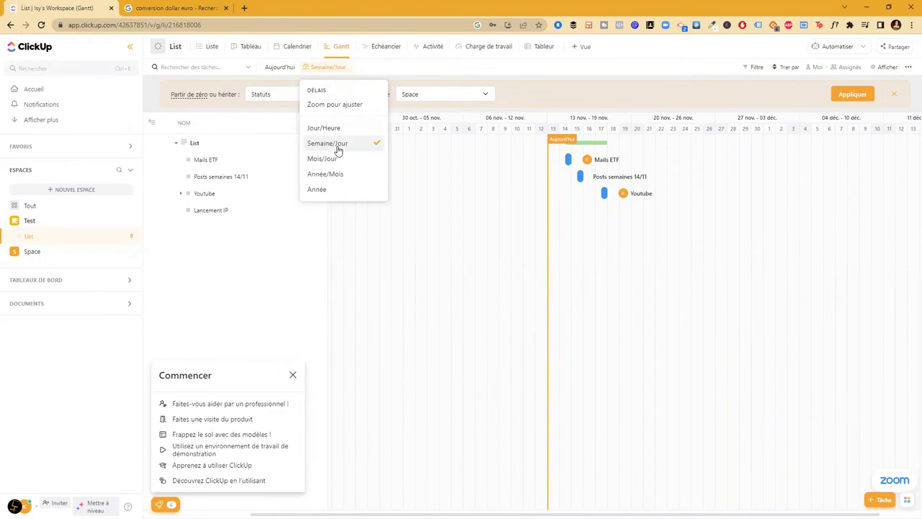
click(336, 155)
scroll(605, 317, right, 5)
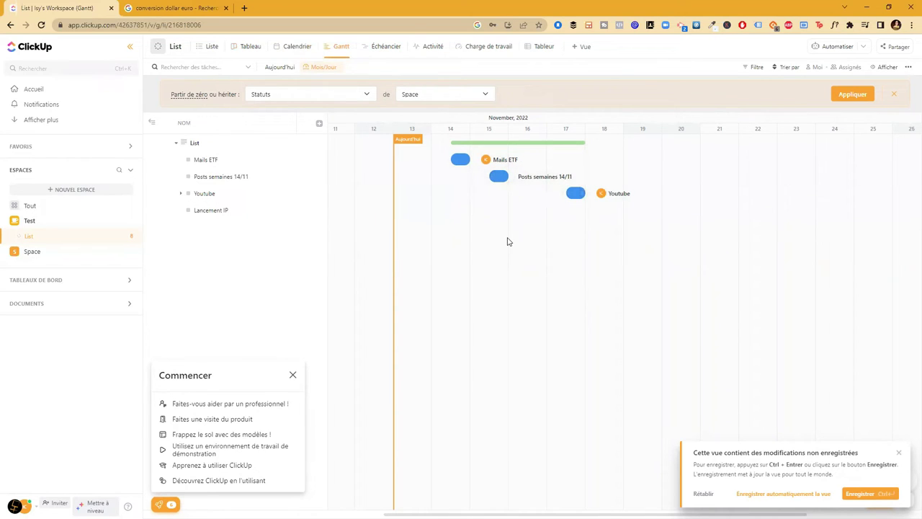
Filter the Gantt to tasks assigned to me, check assignees, then switch to Échéancier.
click(816, 70)
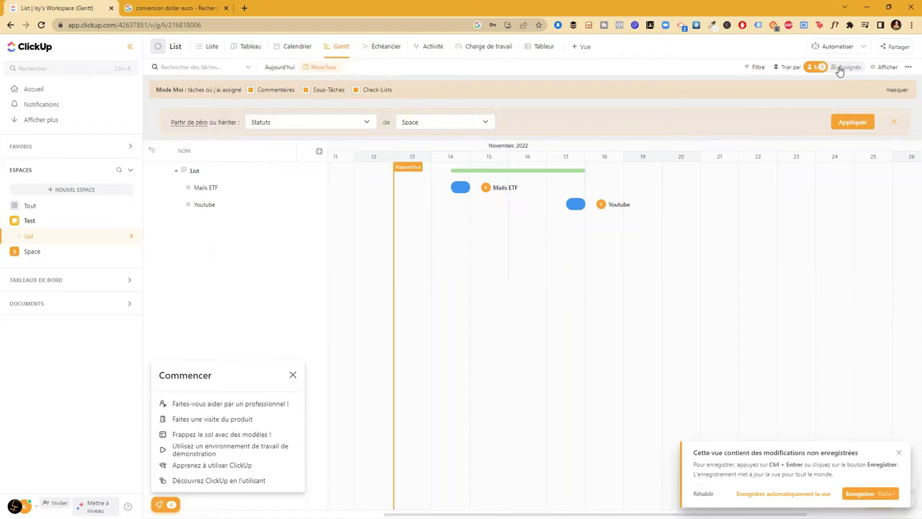
click(840, 67)
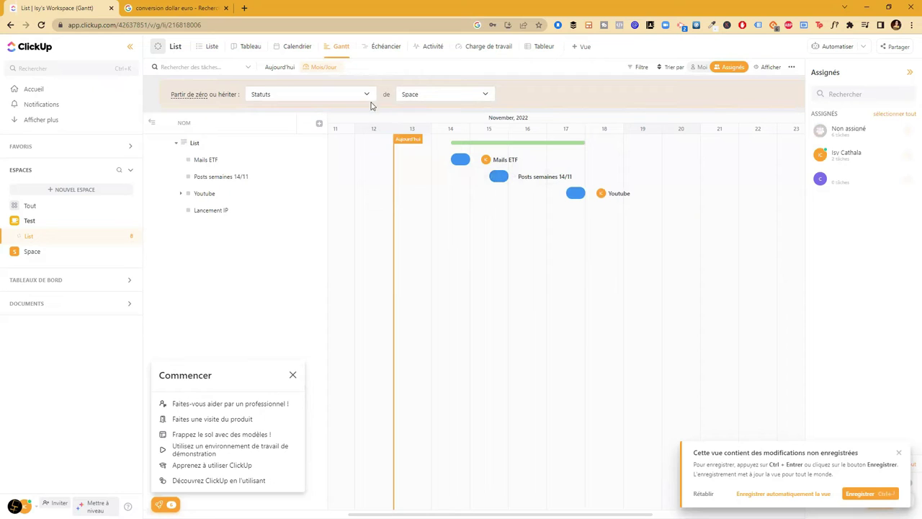
click(383, 49)
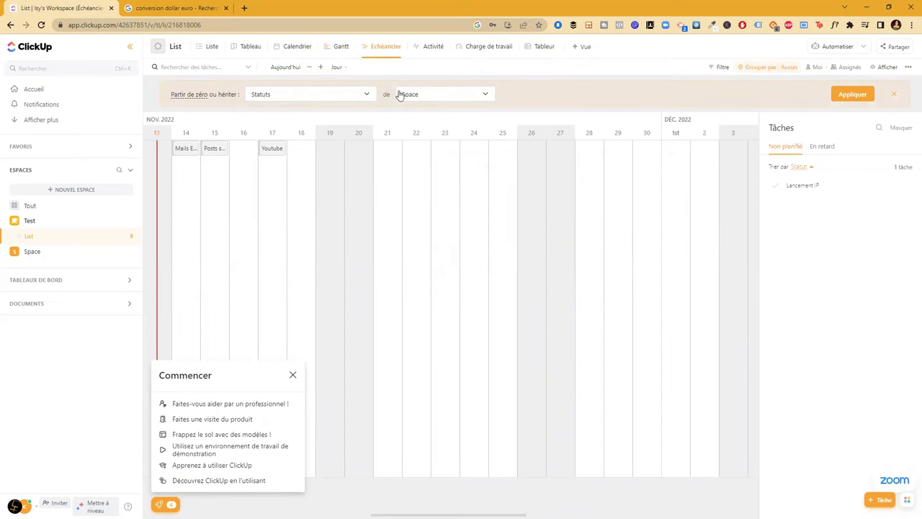
Browse the Activité, Charge de travail and Tableur views, then return to Liste.
click(434, 46)
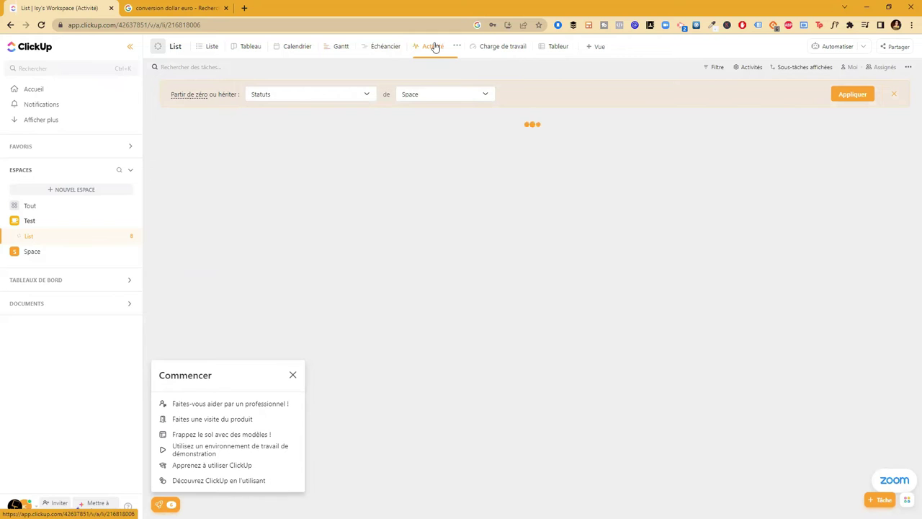
click(502, 46)
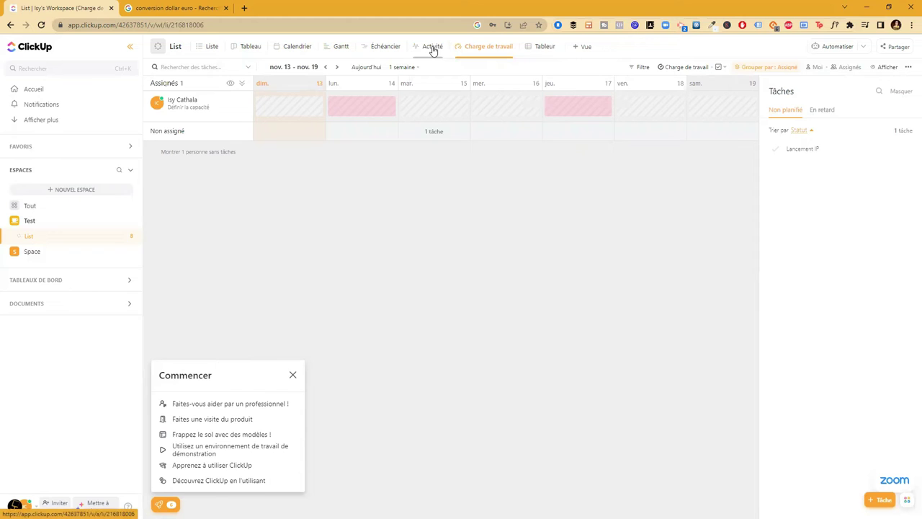
click(544, 48)
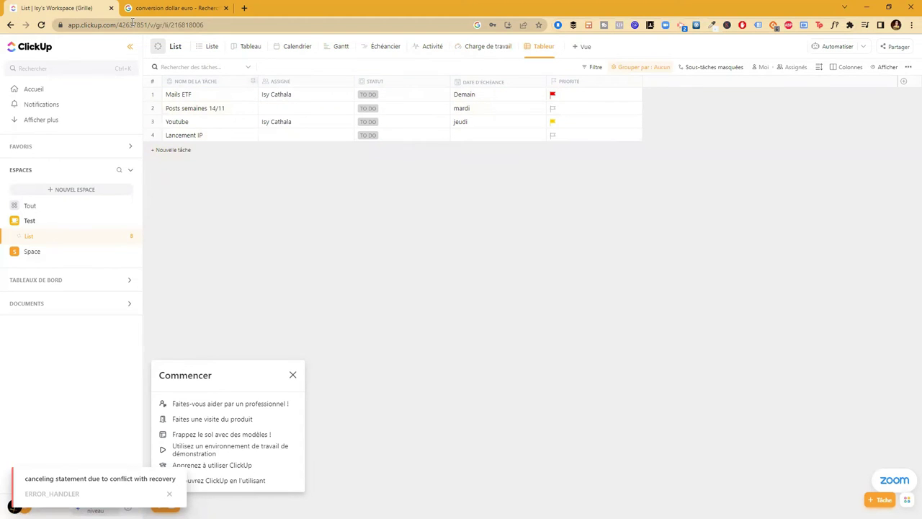
click(209, 48)
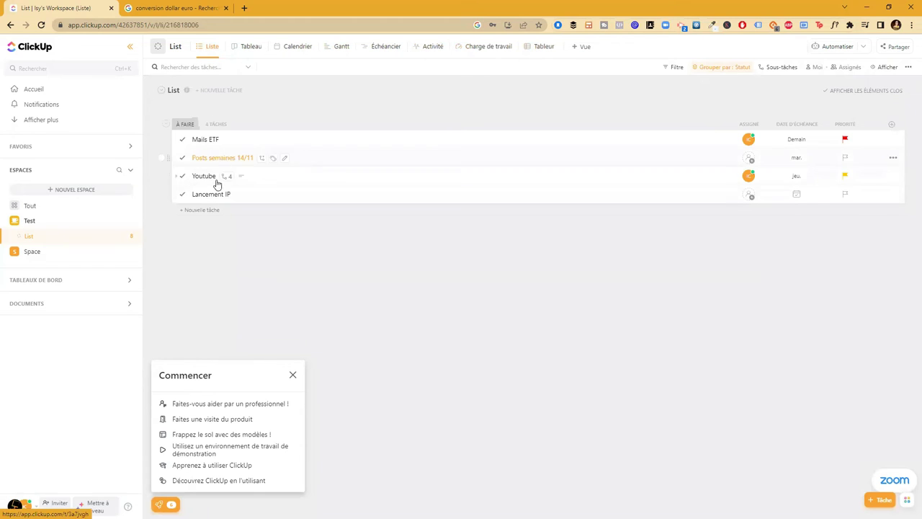
Mark 'Mails ETF' complete from the calendar, then return to the list view.
click(285, 54)
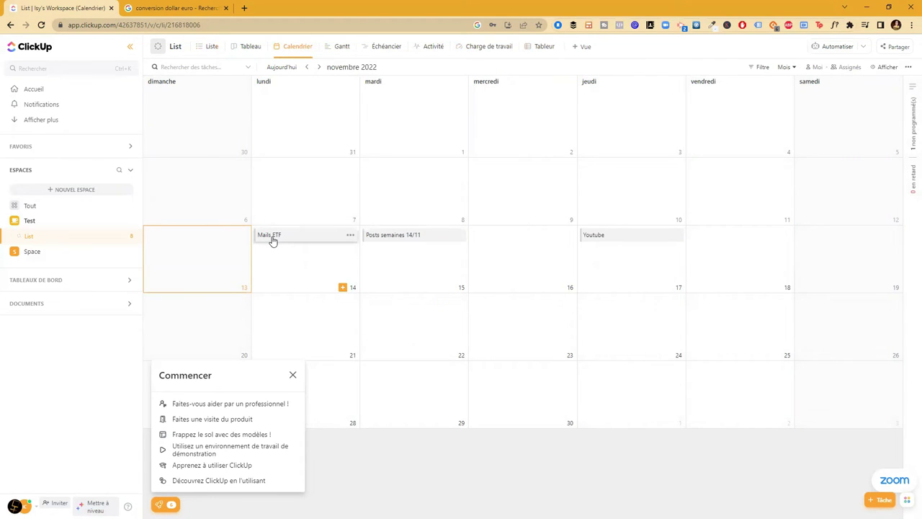
click(272, 240)
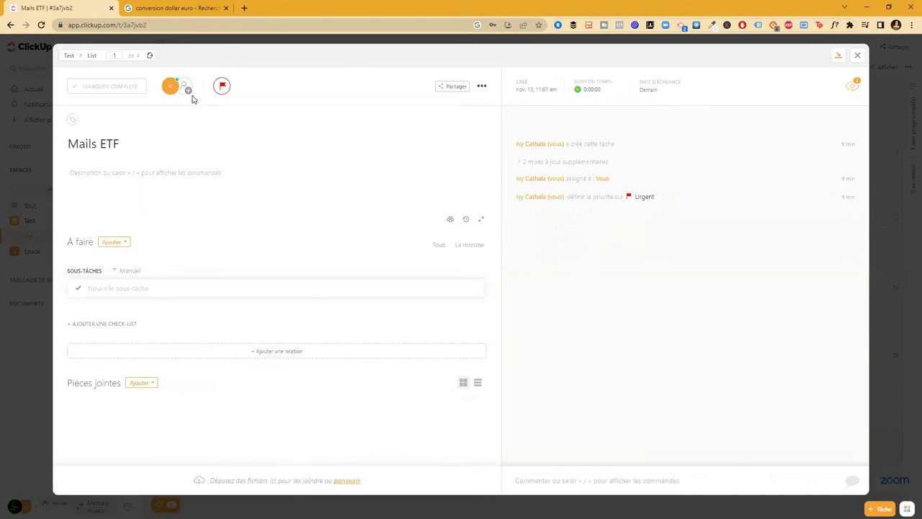
click(85, 92)
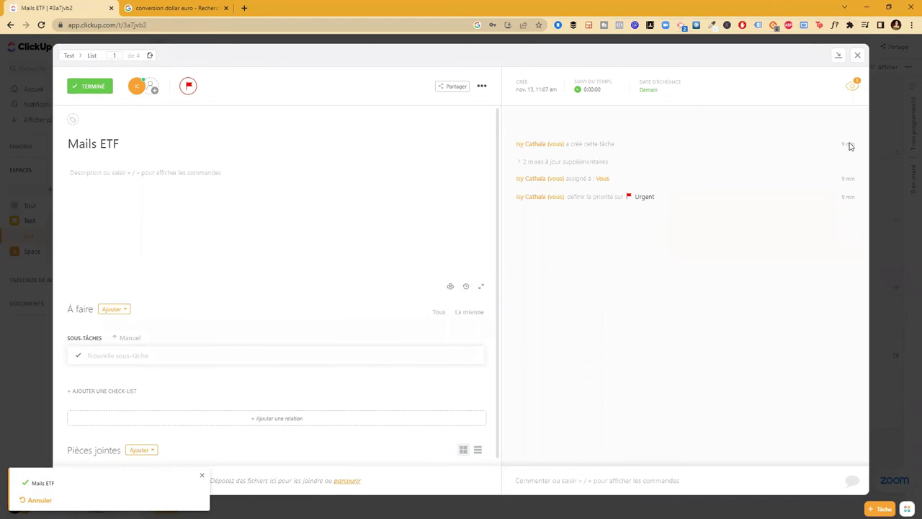
click(857, 55)
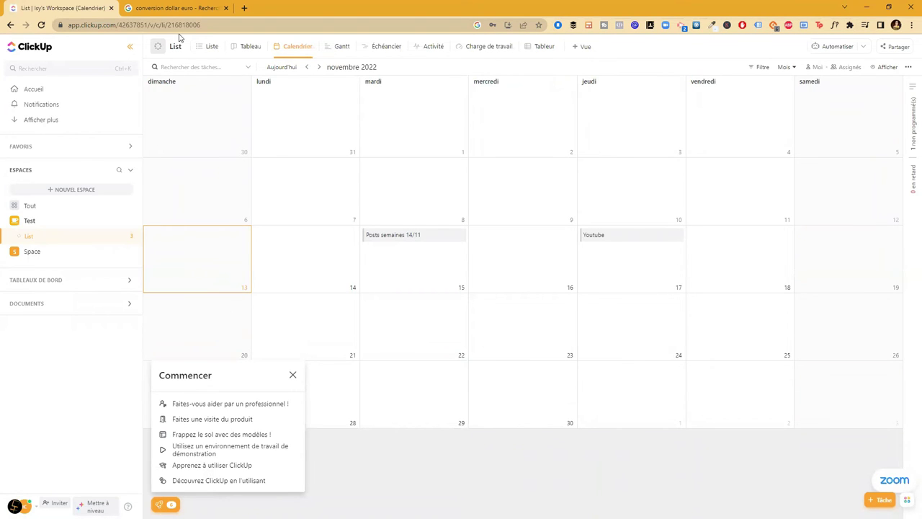
click(212, 46)
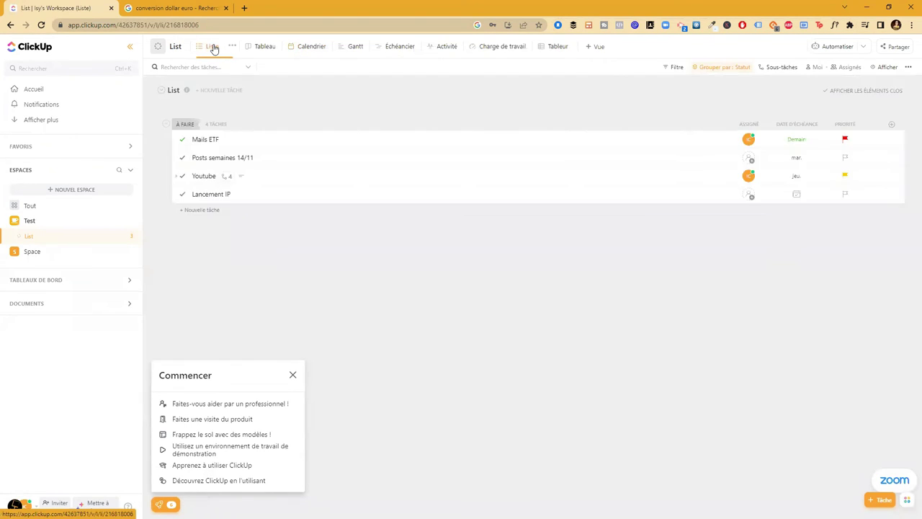
click(186, 140)
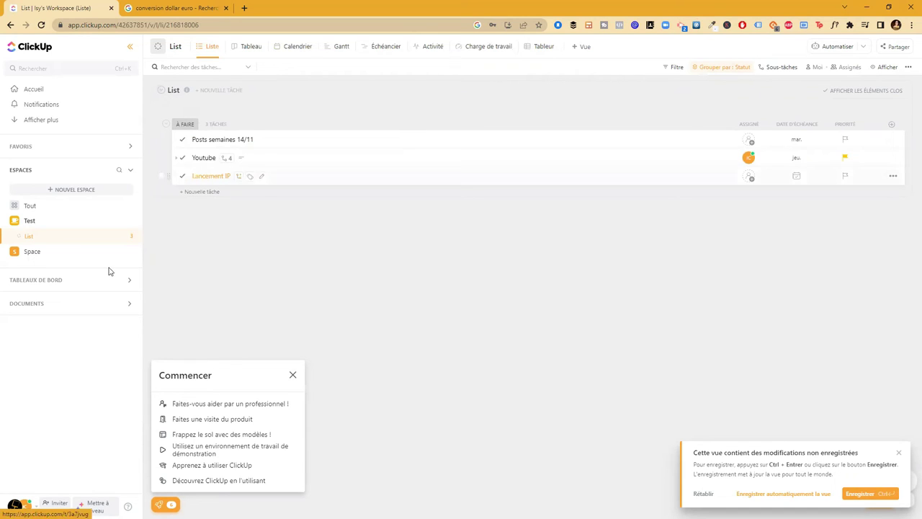
Expand Tableaux de bord and Documents, create an untitled document, then close it.
click(130, 283)
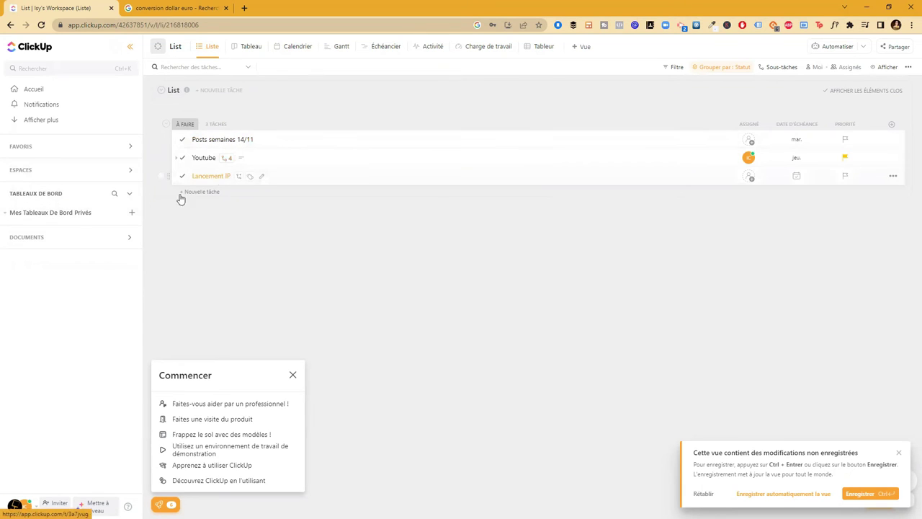
click(38, 238)
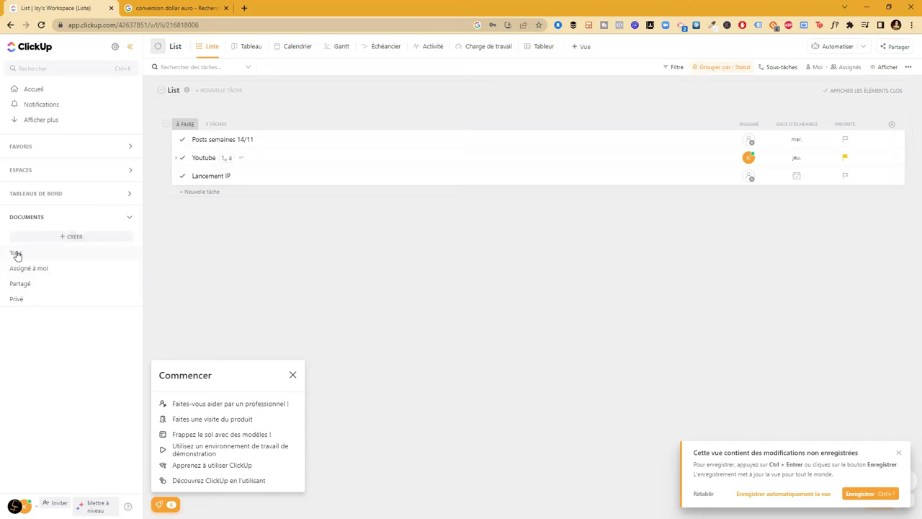
click(74, 238)
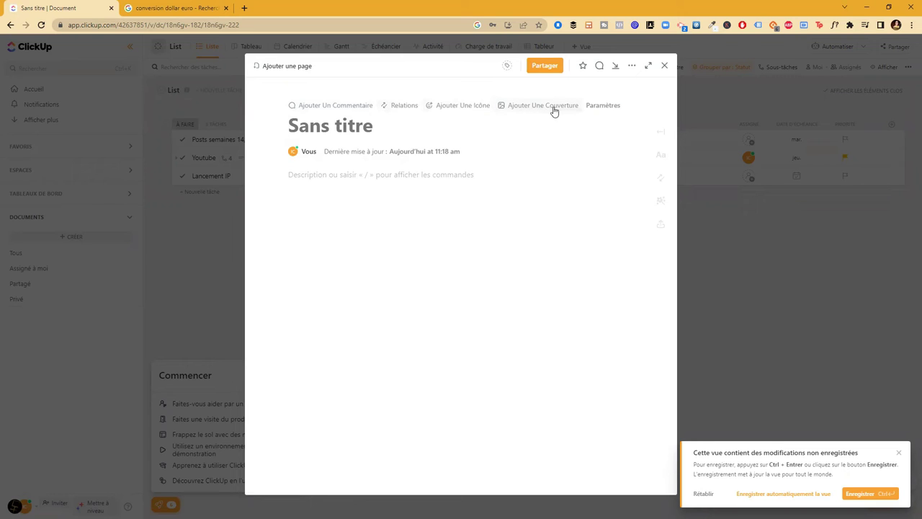
click(664, 66)
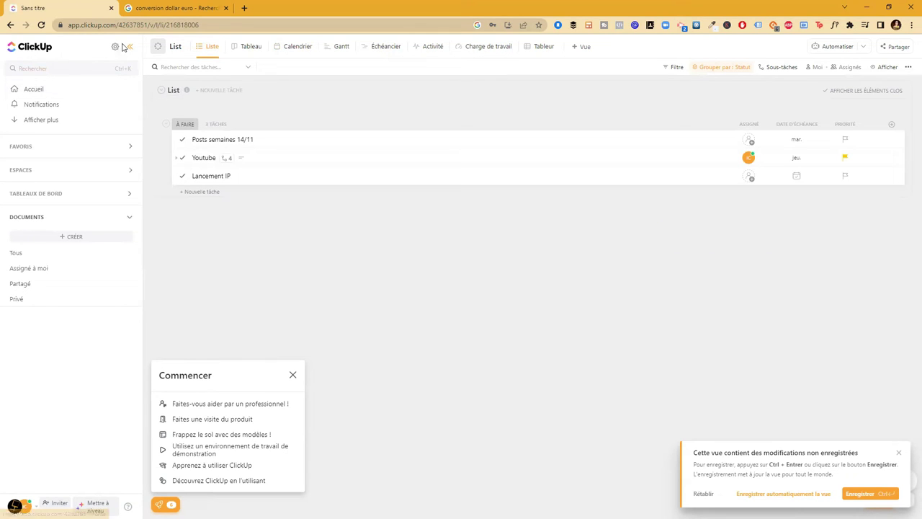
Switch on the Côté sombre (barre) sidebar setting so the navigation sidebar turns dark.
click(117, 48)
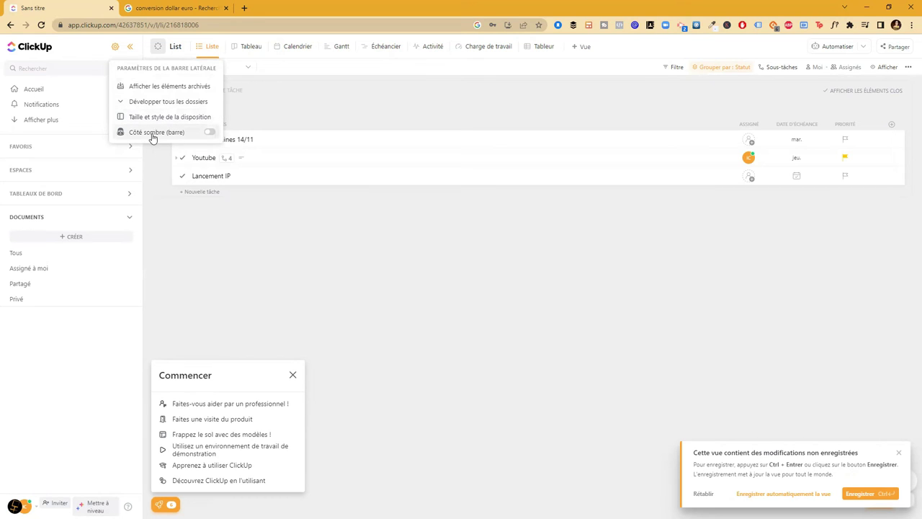
click(210, 133)
click(210, 133)
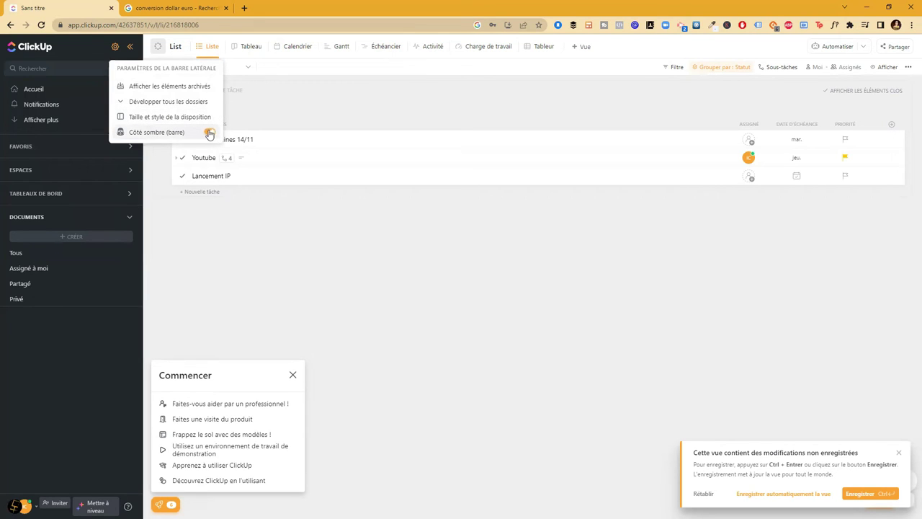
click(210, 132)
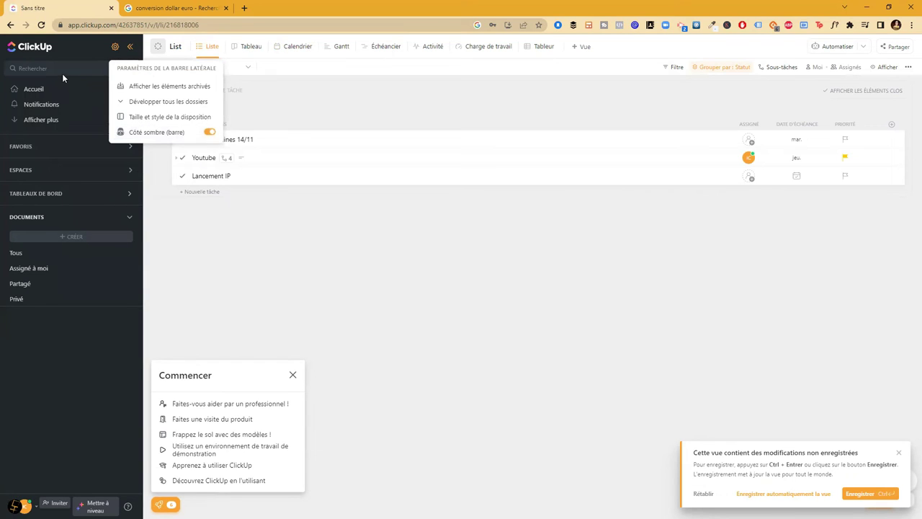
click(130, 48)
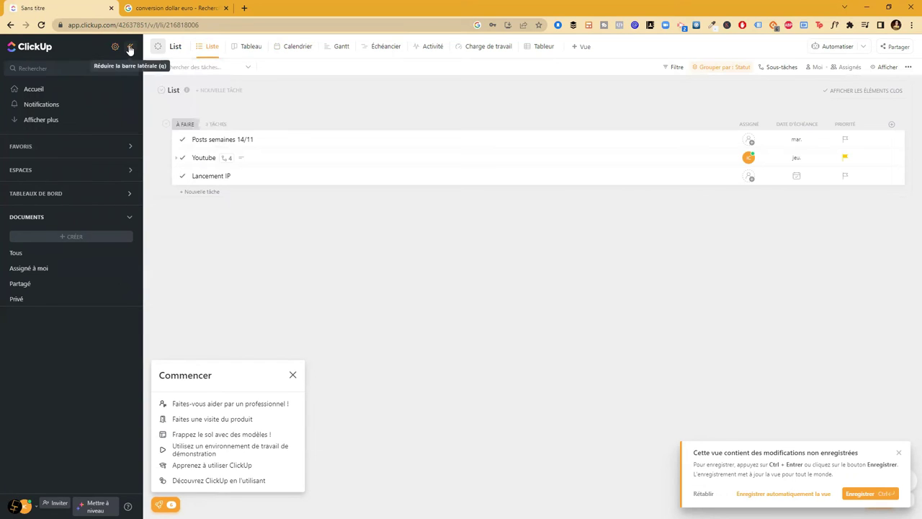
Expand the empty Favoris section and glance at the Posts semaines 14/11 task's options menu.
click(124, 150)
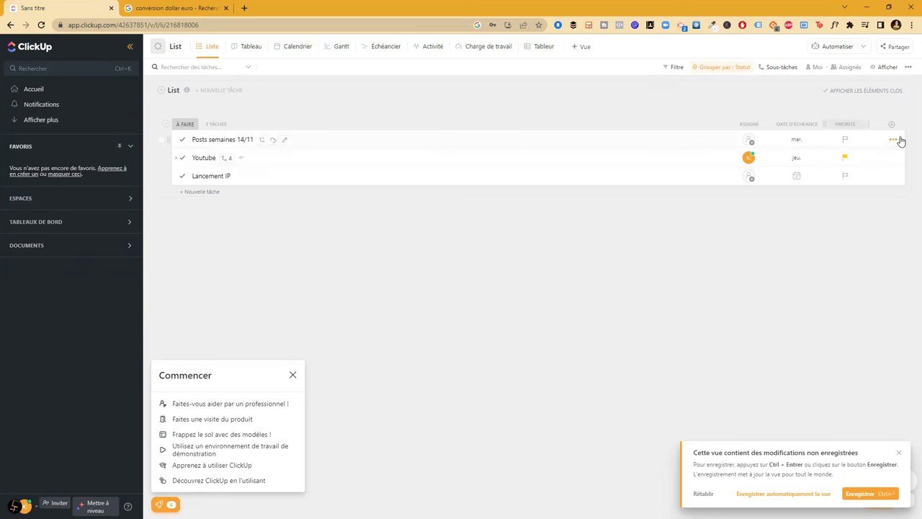
click(893, 140)
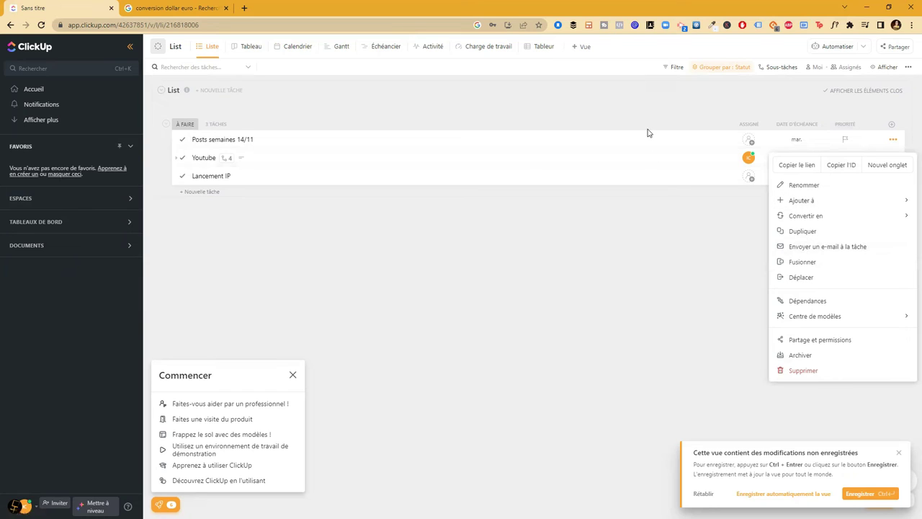
click(632, 280)
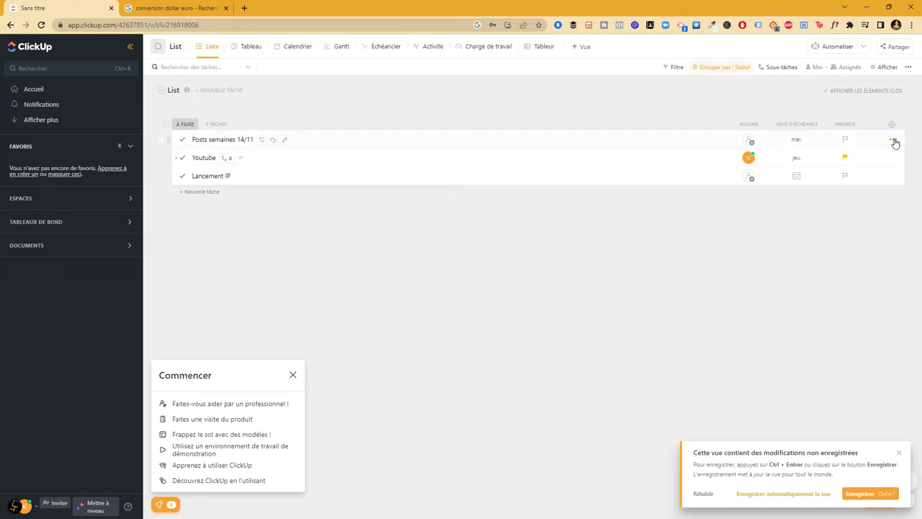
View the Posts semaines 14/11 task's Dépendances, then check and dismiss Lancement IP's options menu.
click(893, 140)
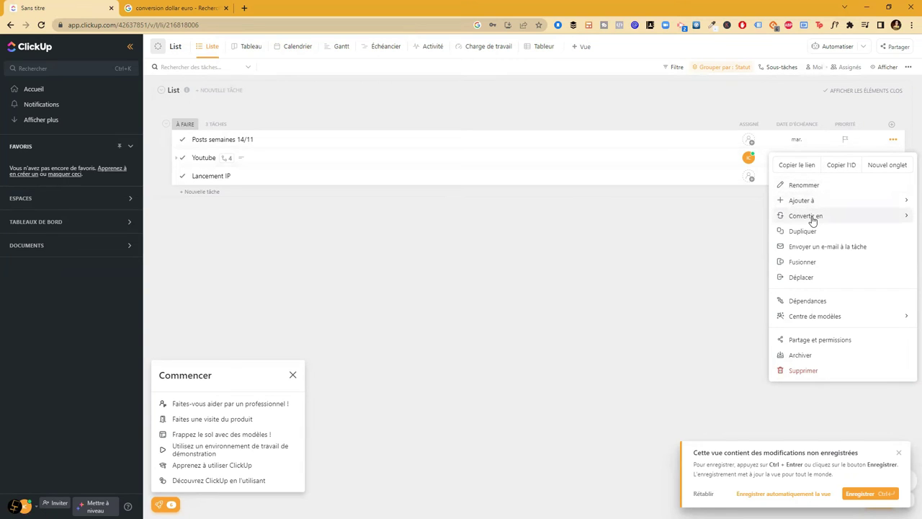
mouse_move(909, 219)
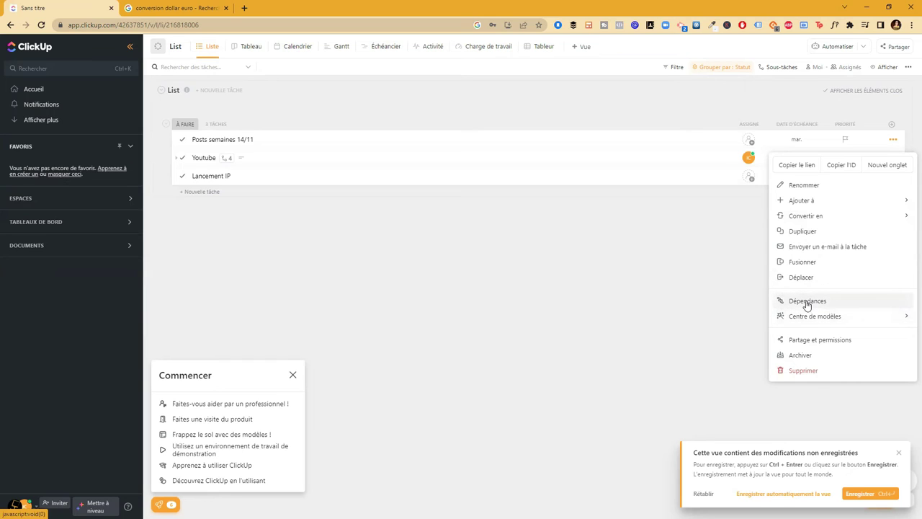
click(807, 302)
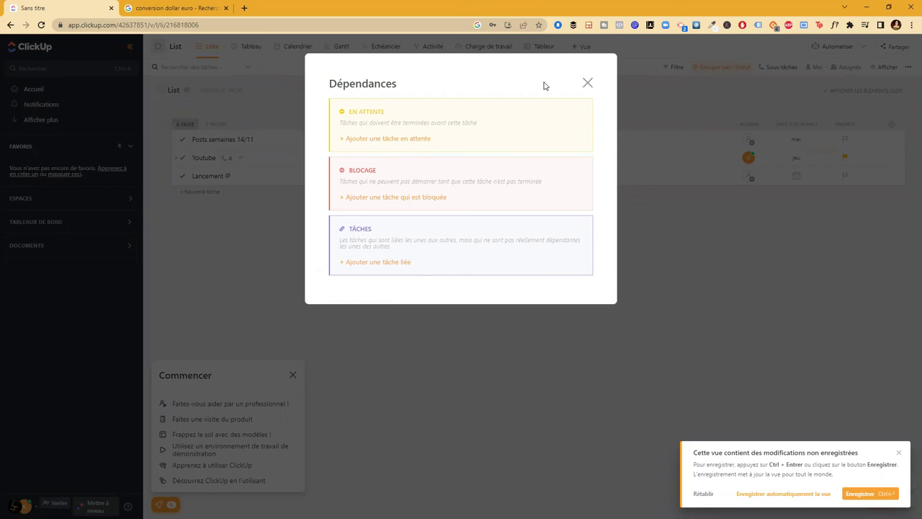
click(588, 83)
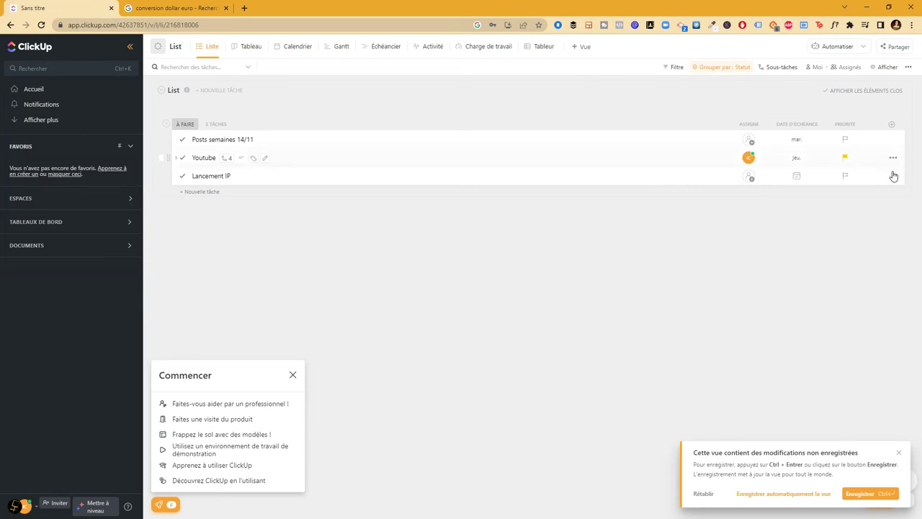
click(892, 178)
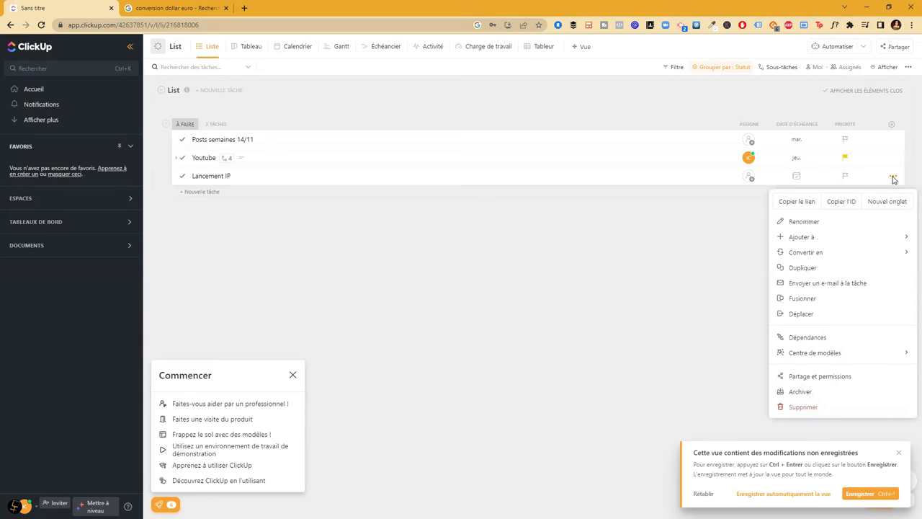
click(575, 345)
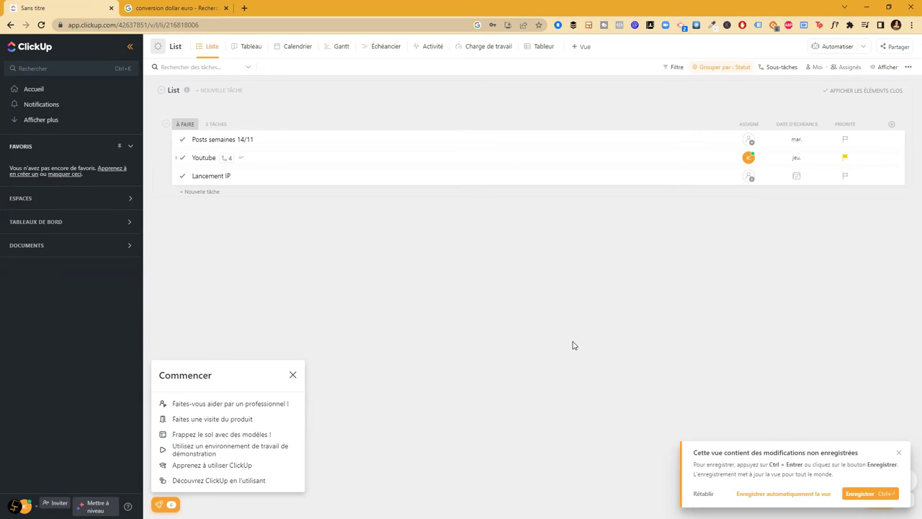